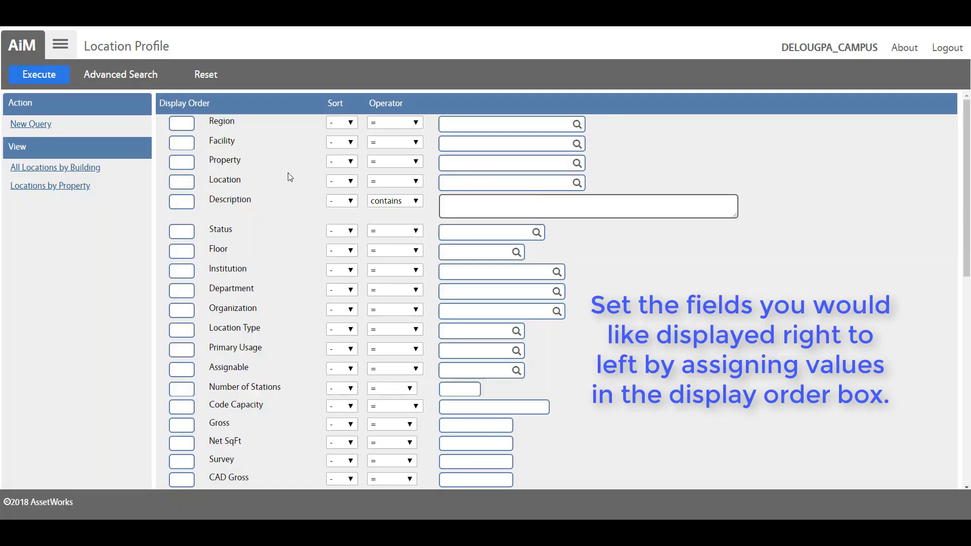
Step: Set the display order to 10 for Property, 20 for Location and 30 for Description
click(187, 161)
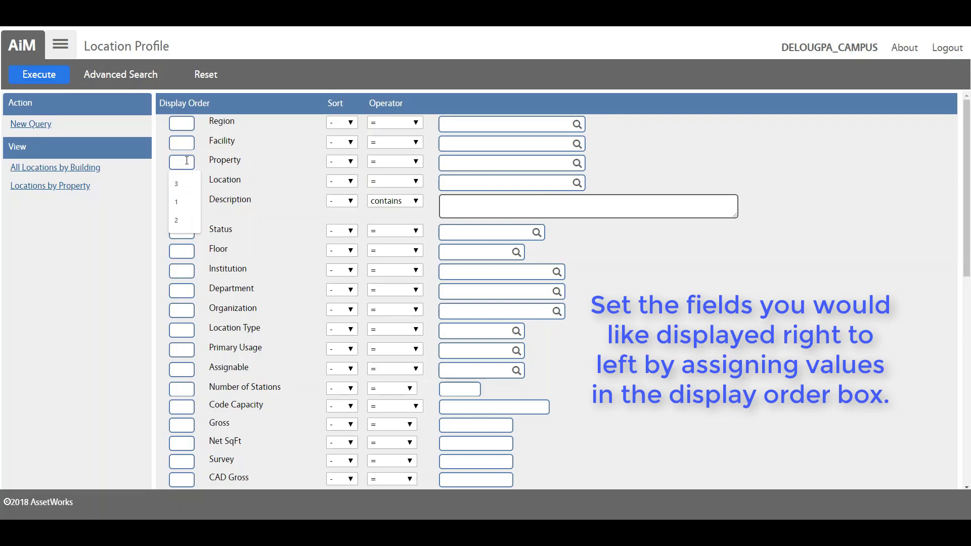
text(1)
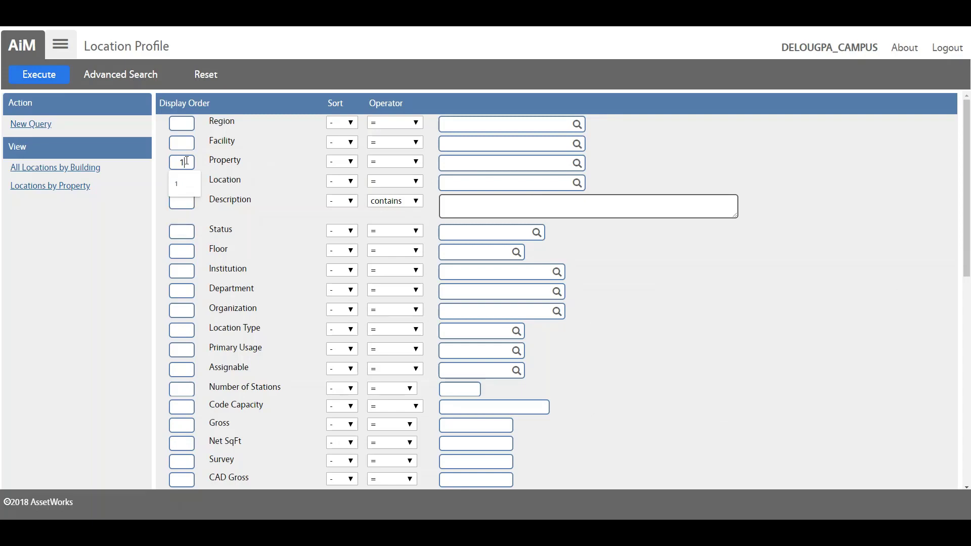
text(0)
click(181, 183)
text(2)
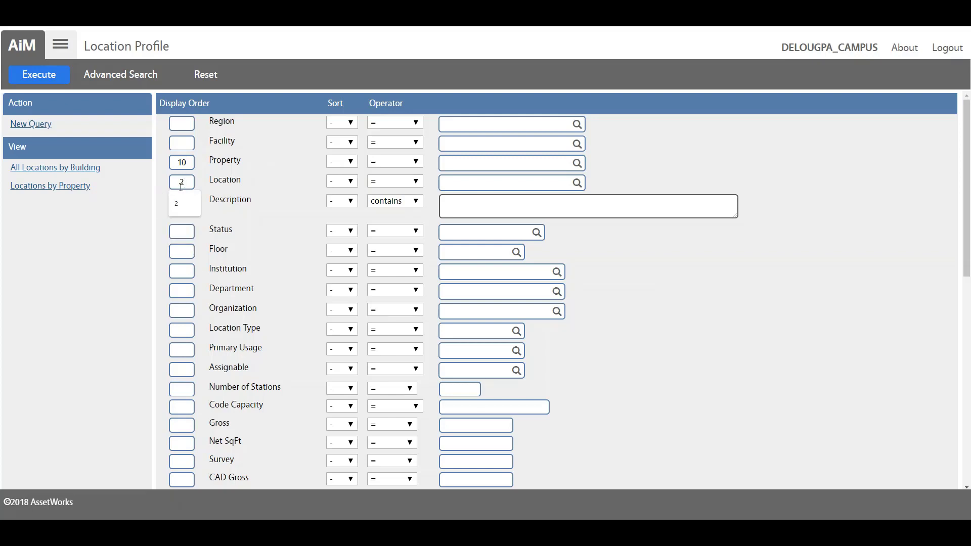
text(0)
click(177, 201)
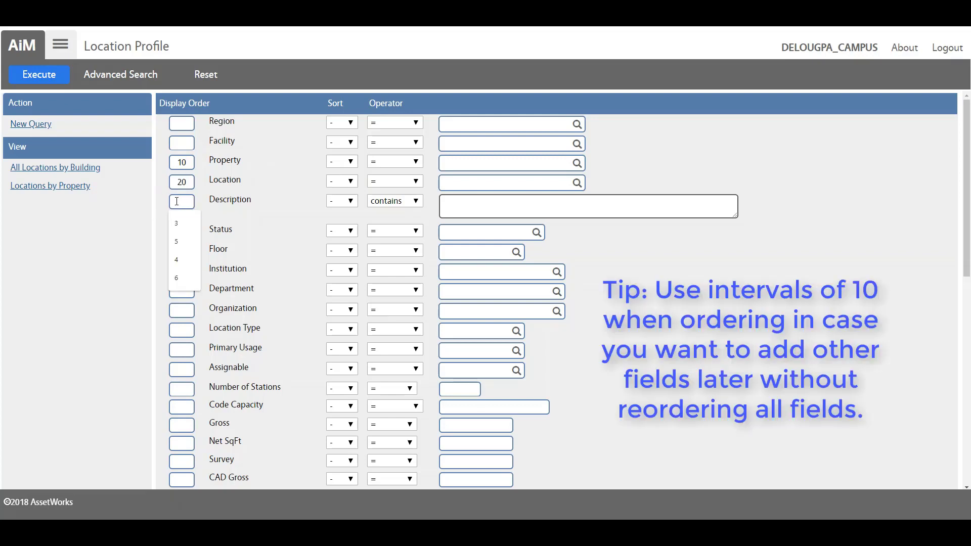
text(30)
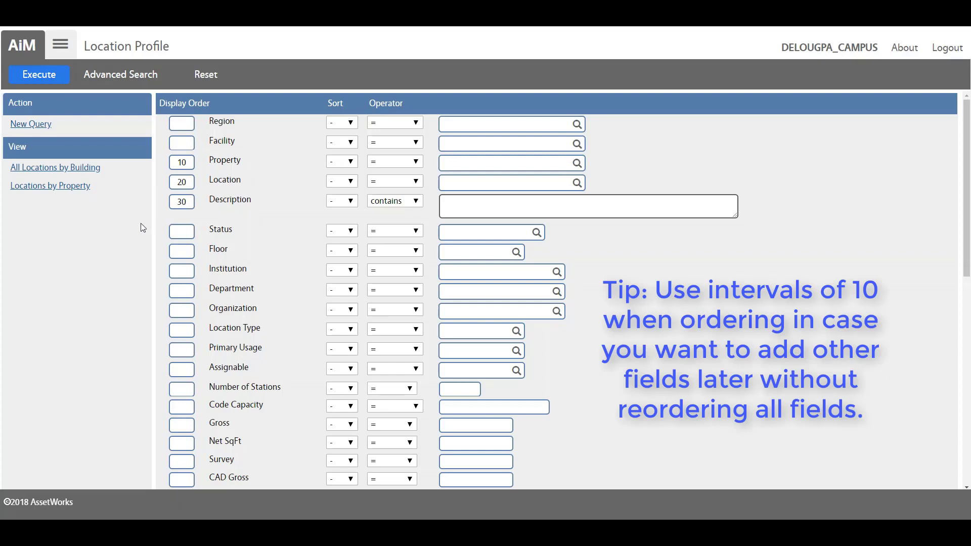
Step: Set the display order to 40 for Status, 50 for Floor and 60 for Location Type
click(181, 231)
text(40)
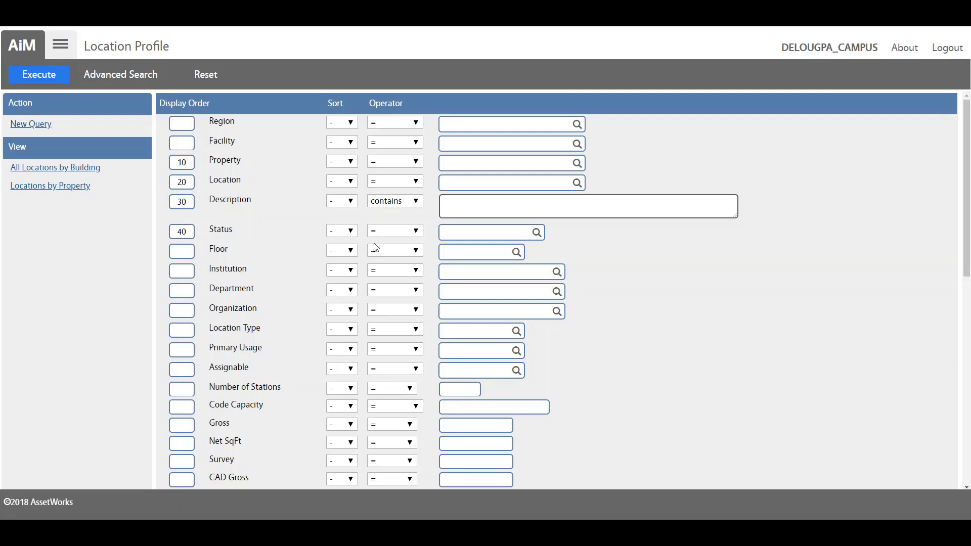
click(189, 250)
text(50)
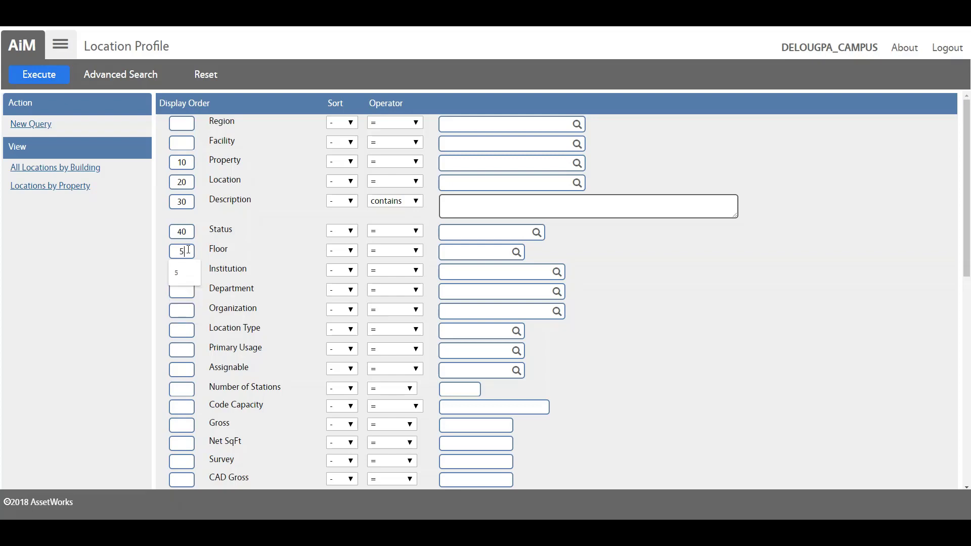
click(189, 329)
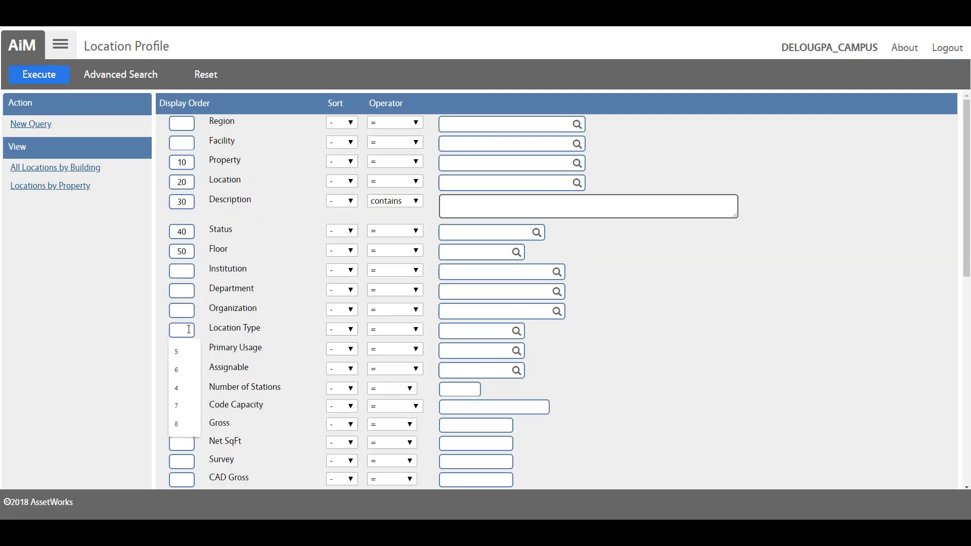
text(60)
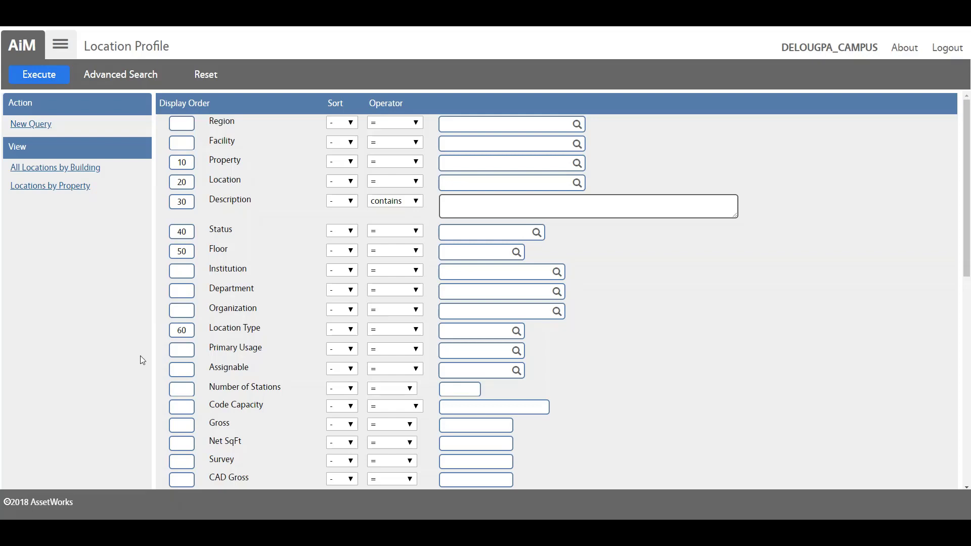
Step: Set the display order to 70 for Assignable and 80 for Net SqFt
click(185, 372)
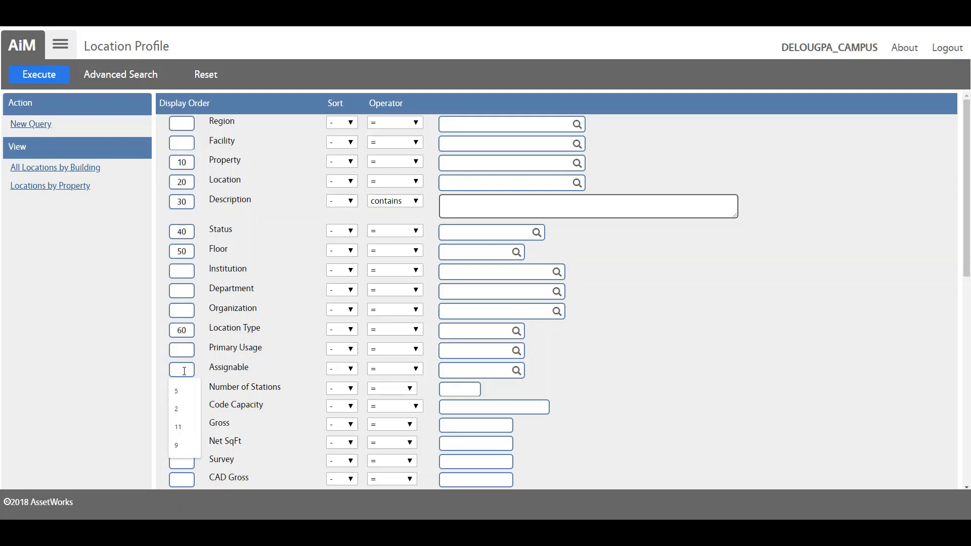
text(70)
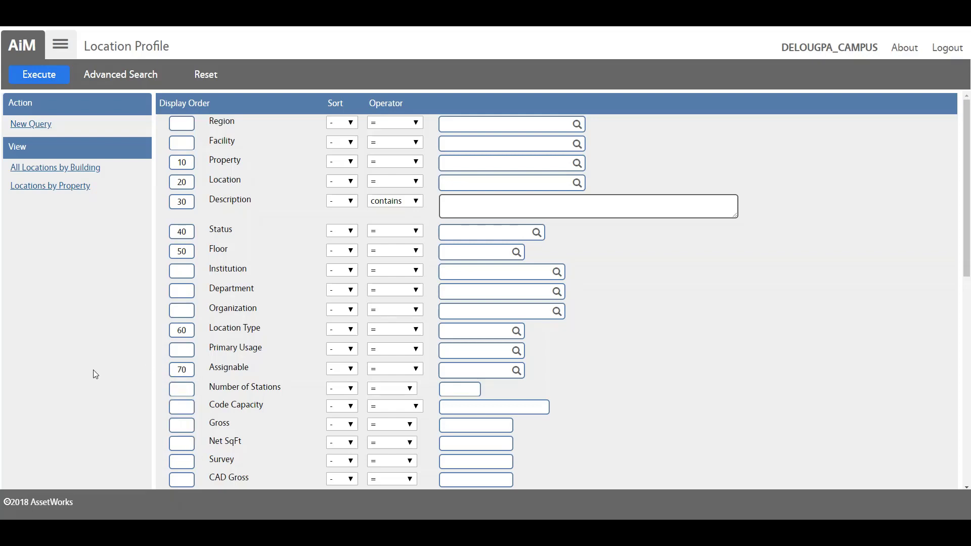
scroll(96, 374, down, 1)
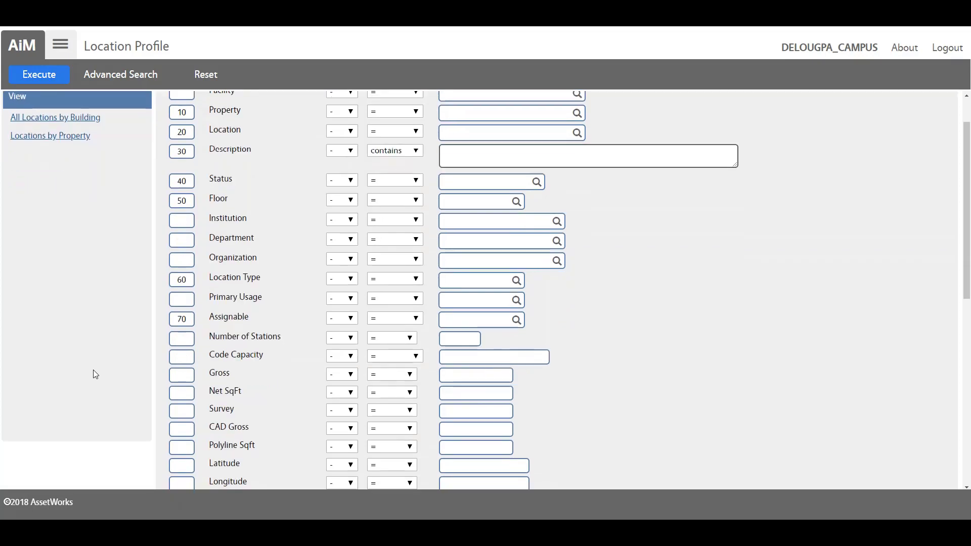
click(188, 393)
text(80)
scroll(226, 397, down, 2)
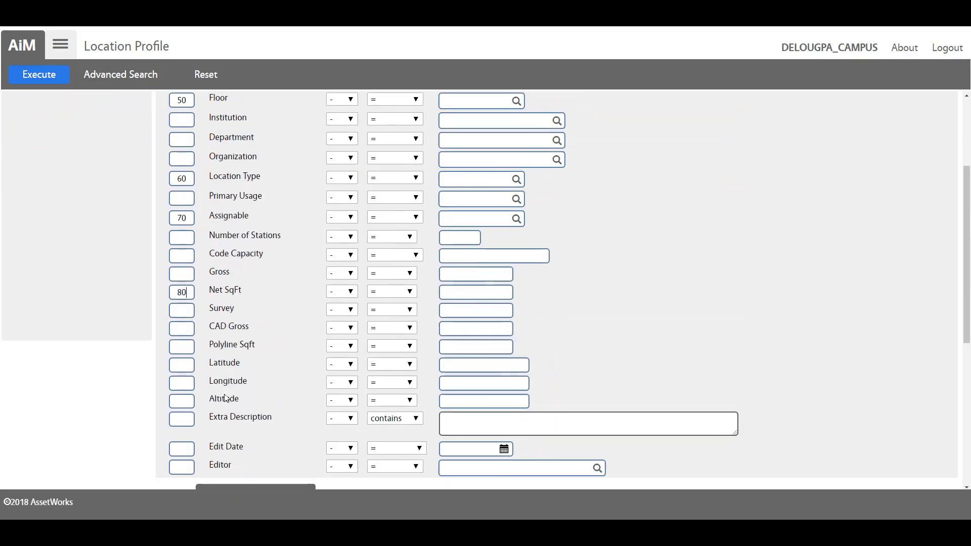
Step: Filter Status with the "in" operator on ACTIVE, VACANT and CONSTRUCTION, and execute the search
scroll(227, 397, up, 6)
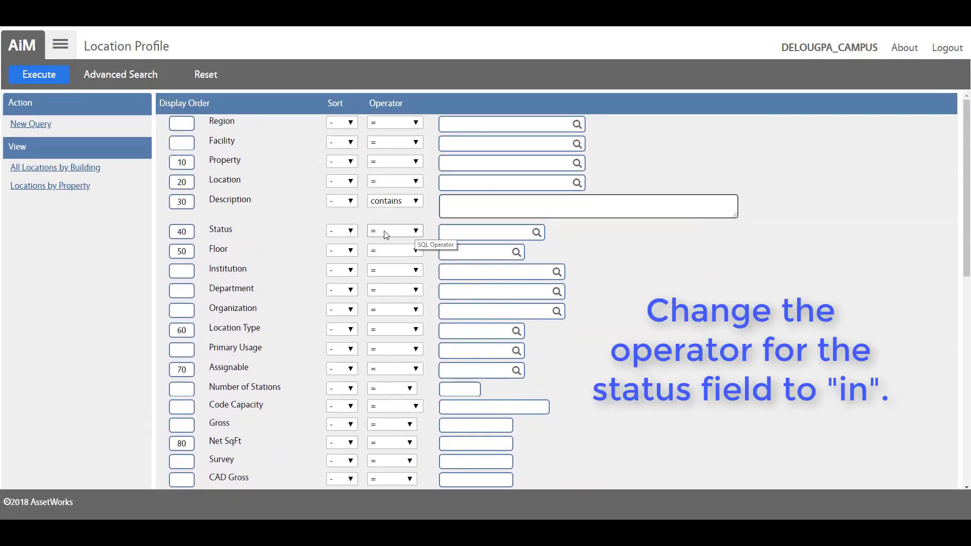
click(415, 231)
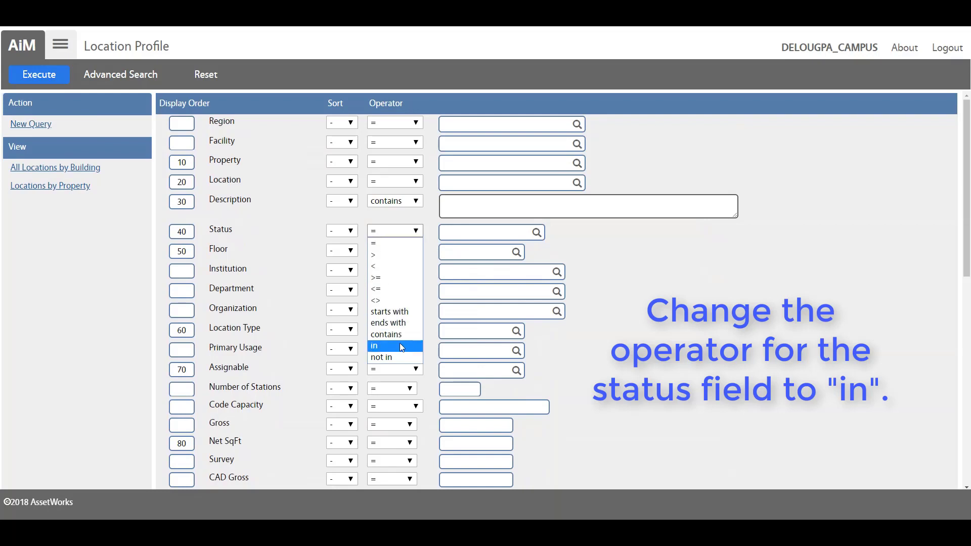
click(384, 346)
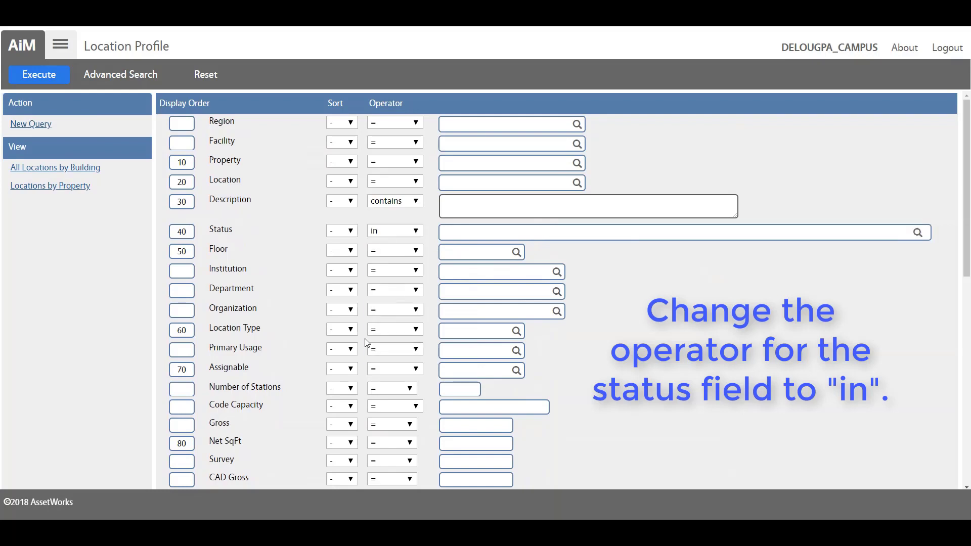
click(917, 233)
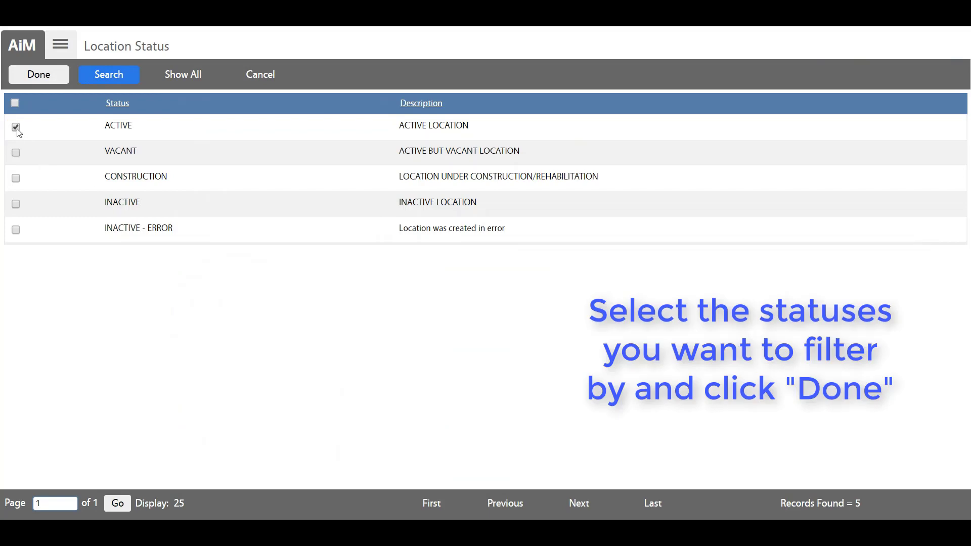
click(16, 152)
click(17, 178)
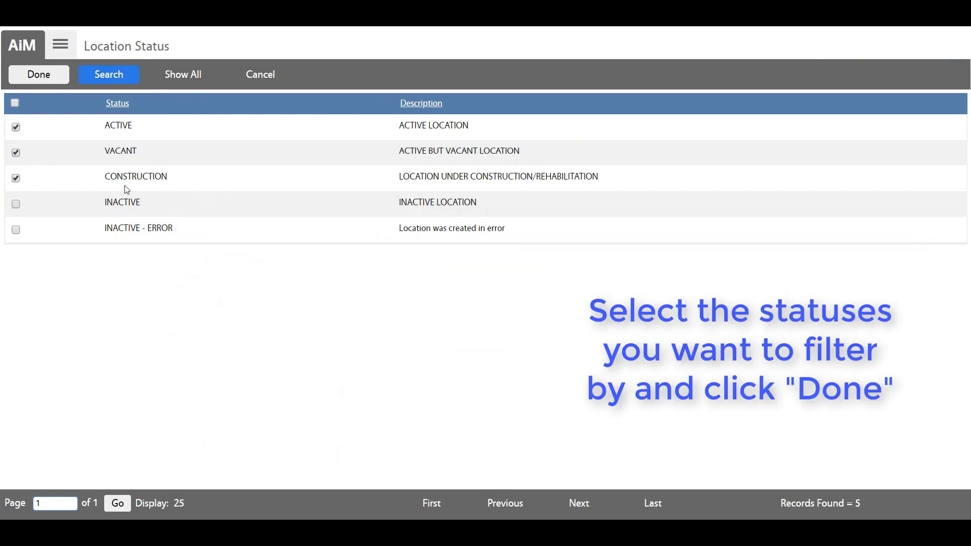
click(35, 75)
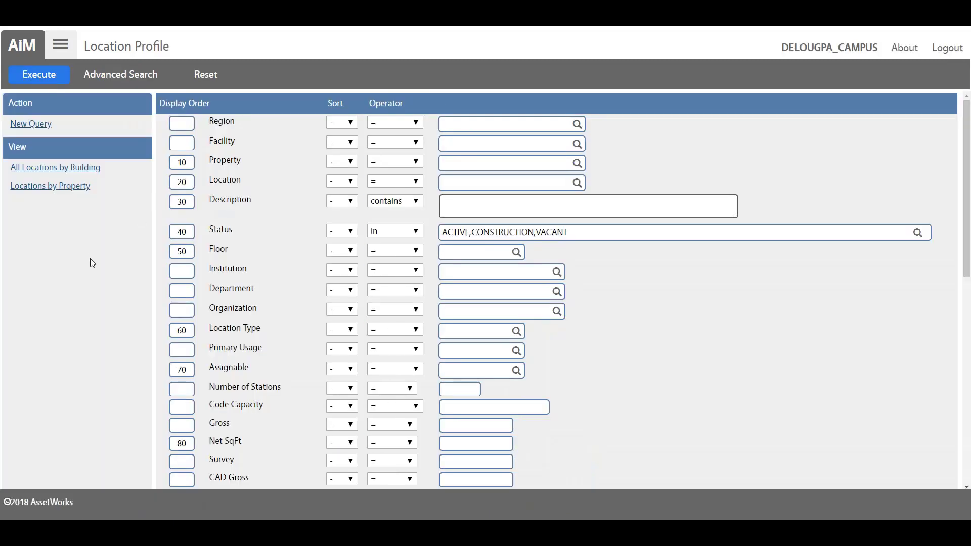
click(39, 76)
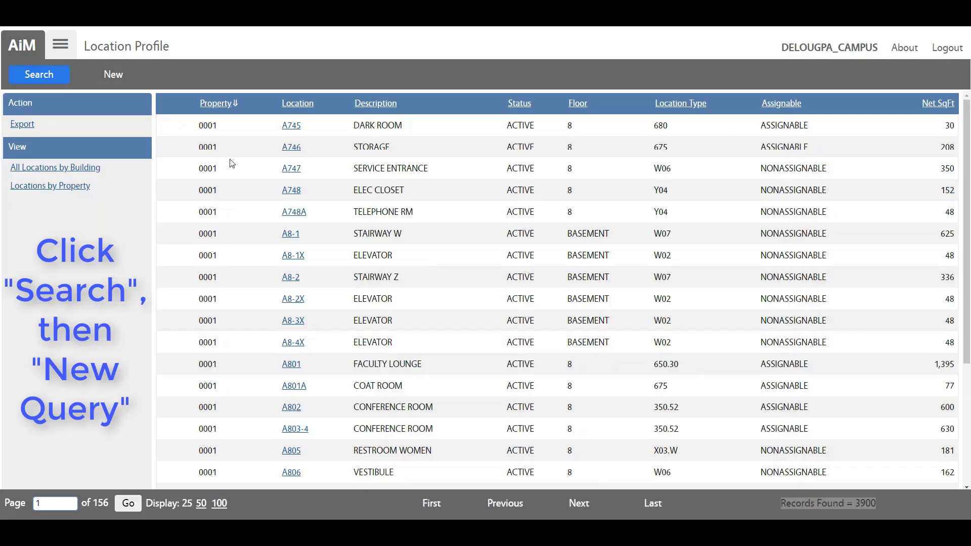
Step: Return to the search criteria and create a new personal query named "All Spaces"
click(41, 76)
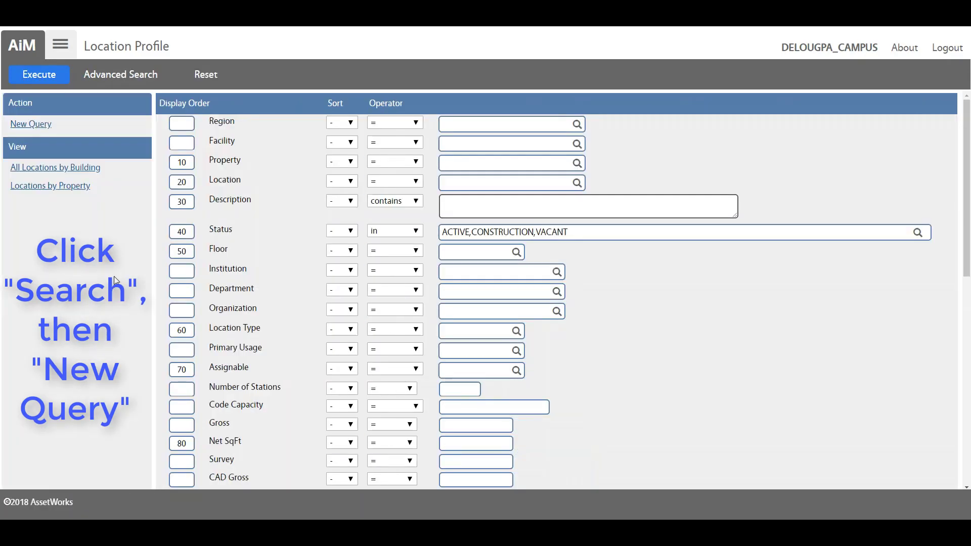
click(31, 124)
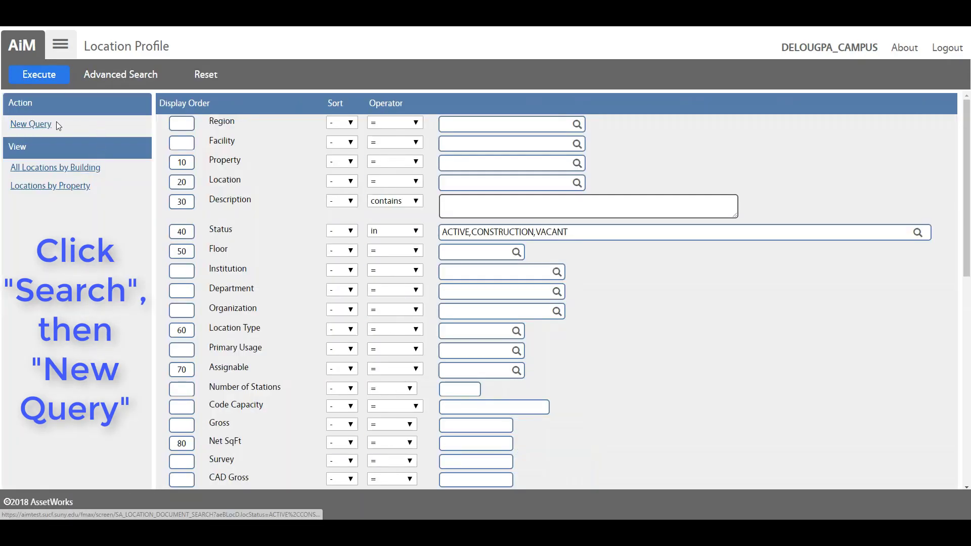
click(40, 124)
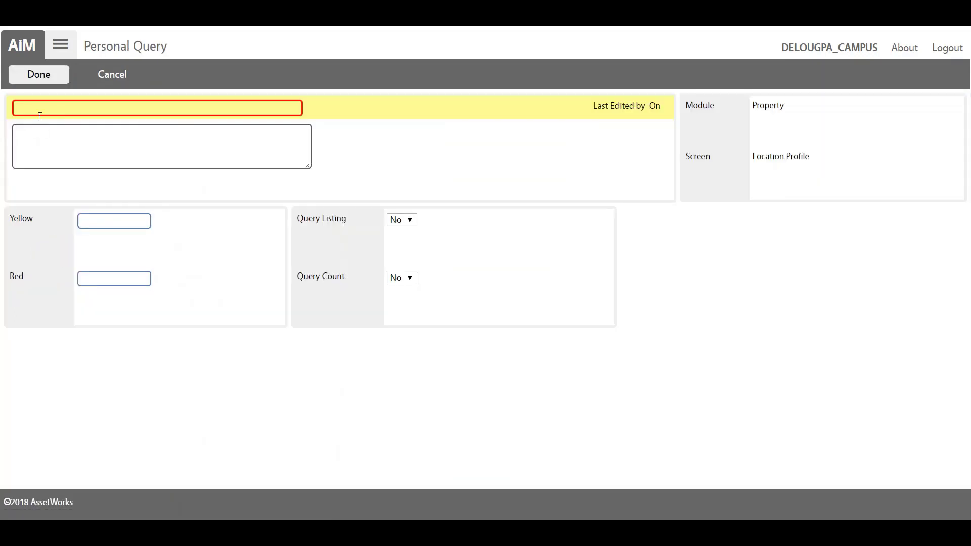
click(38, 110)
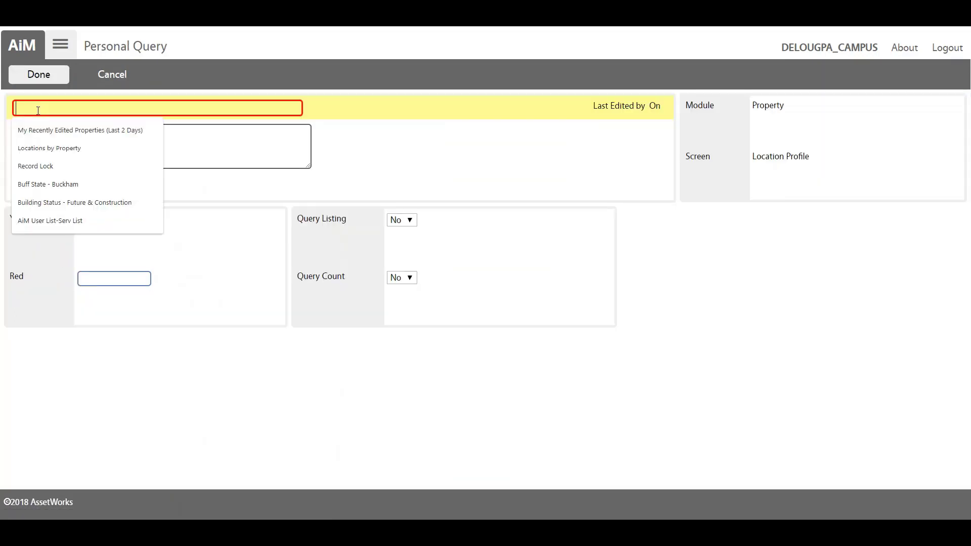
text(A)
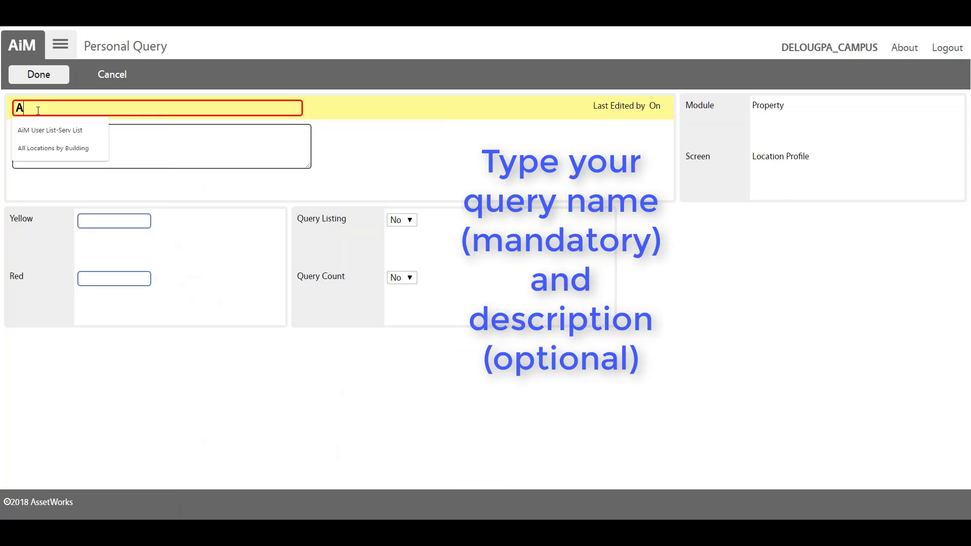
text(ll)
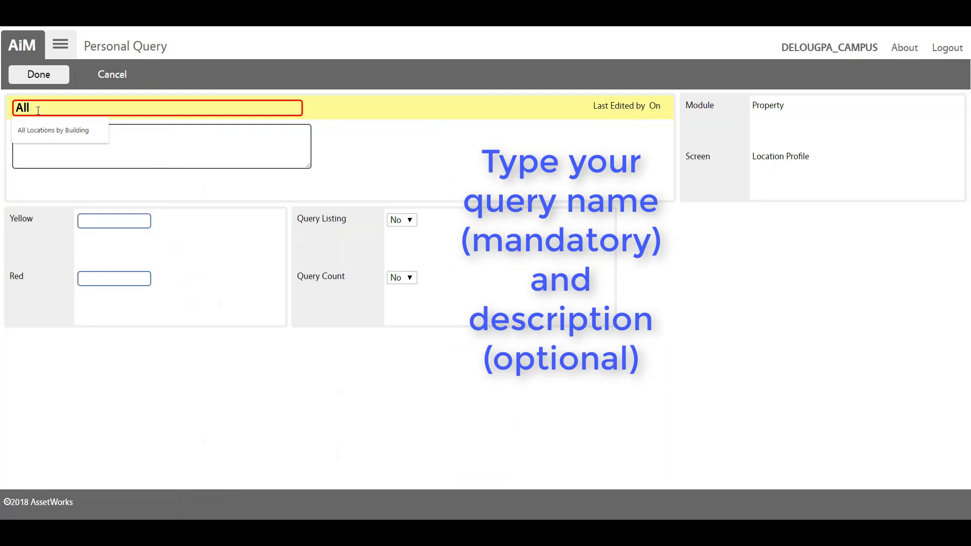
text( Spaces)
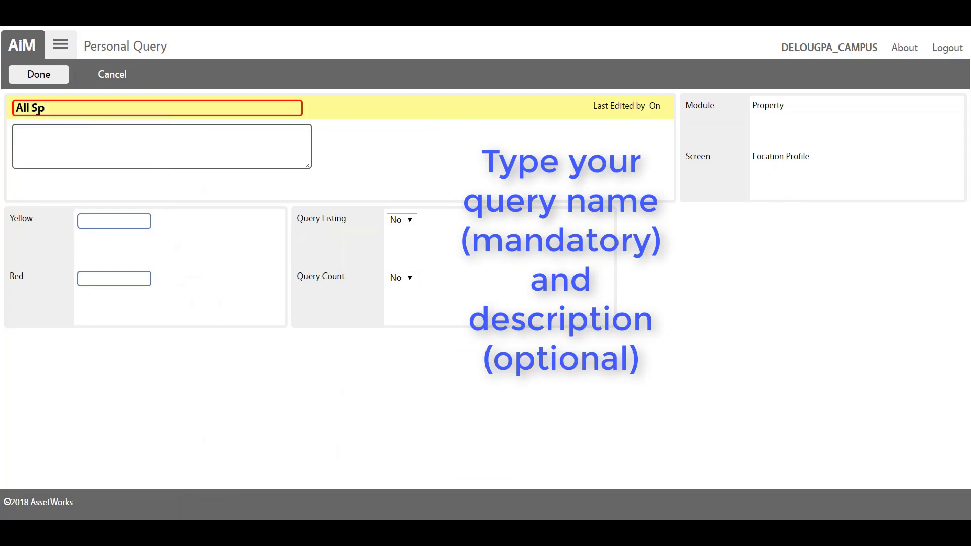
Step: Enter "All locations that are not Inactive" as the query's description
click(58, 142)
text(All loations)
key(BackSpace)
key(BackSpace)
key(BackSpace)
key(BackSpace)
text(cations that are not Inactive)
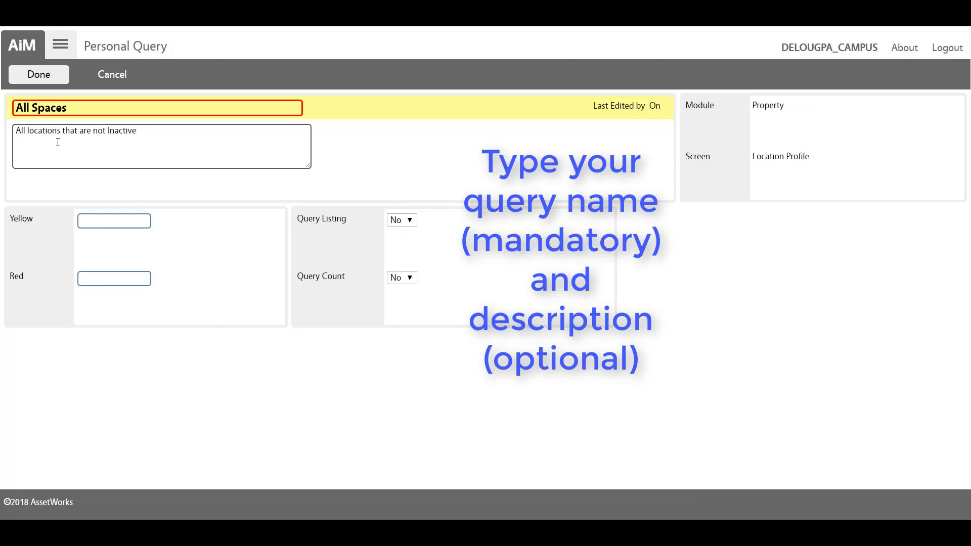
Step: Set the query's Query Listing option to No and its Query Count option to Yes
click(411, 222)
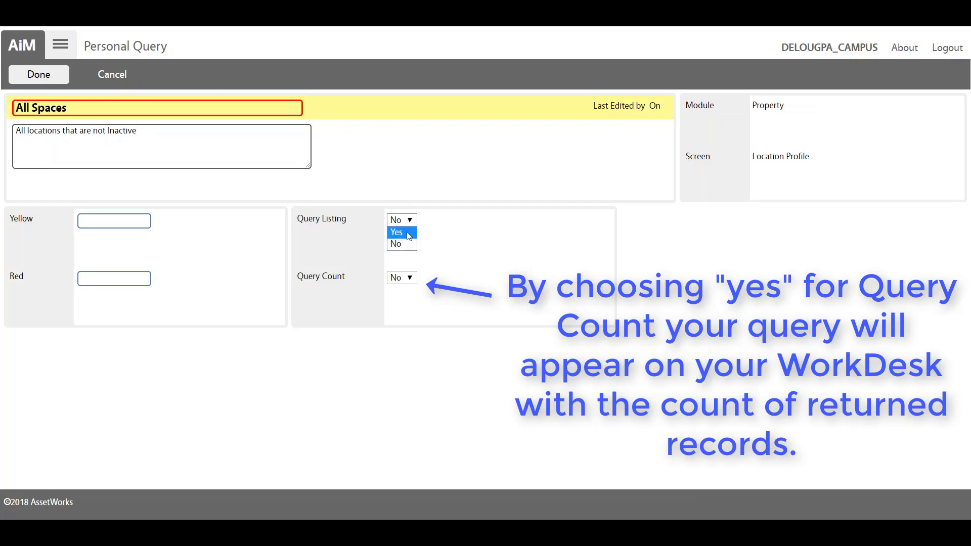
click(409, 234)
click(408, 244)
click(411, 279)
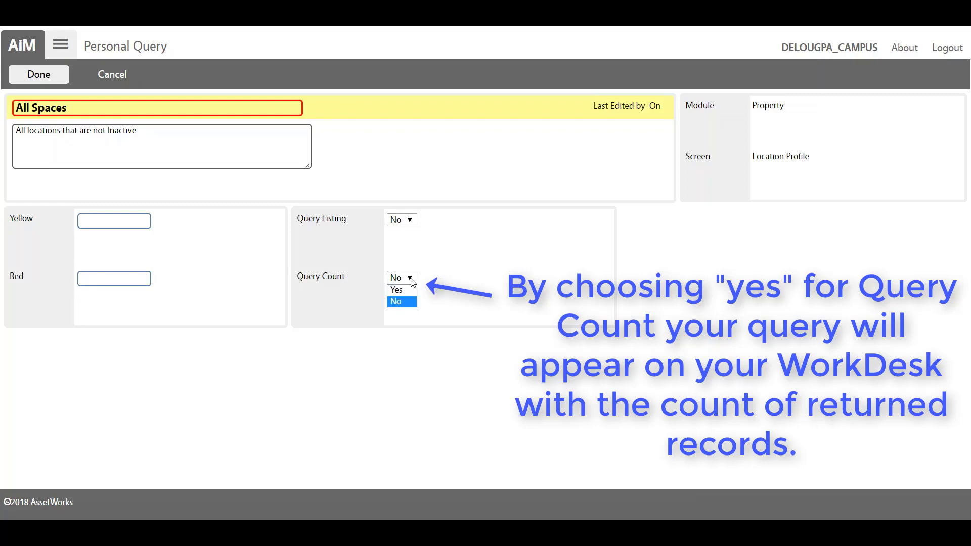
click(408, 294)
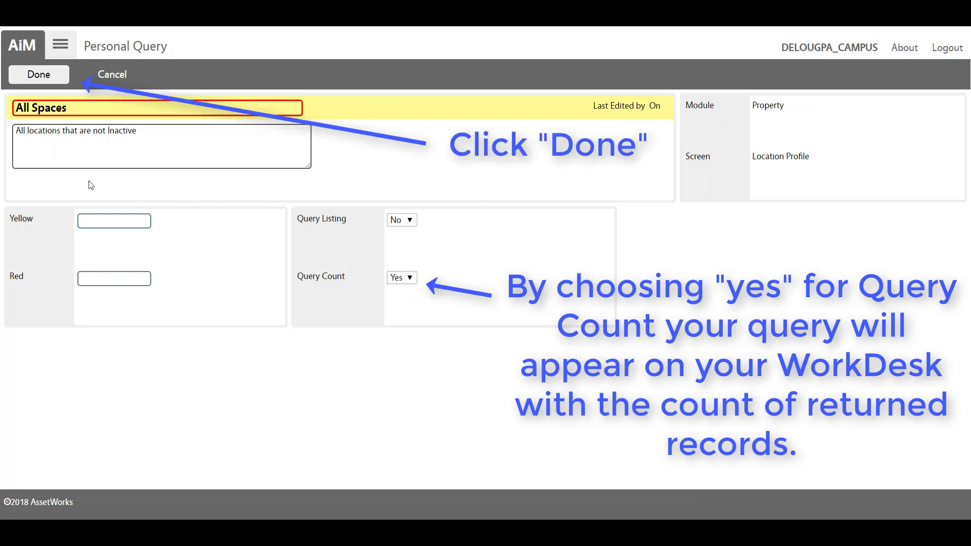
Step: Finish the personal query's settings, save the All Spaces query and execute it
click(52, 83)
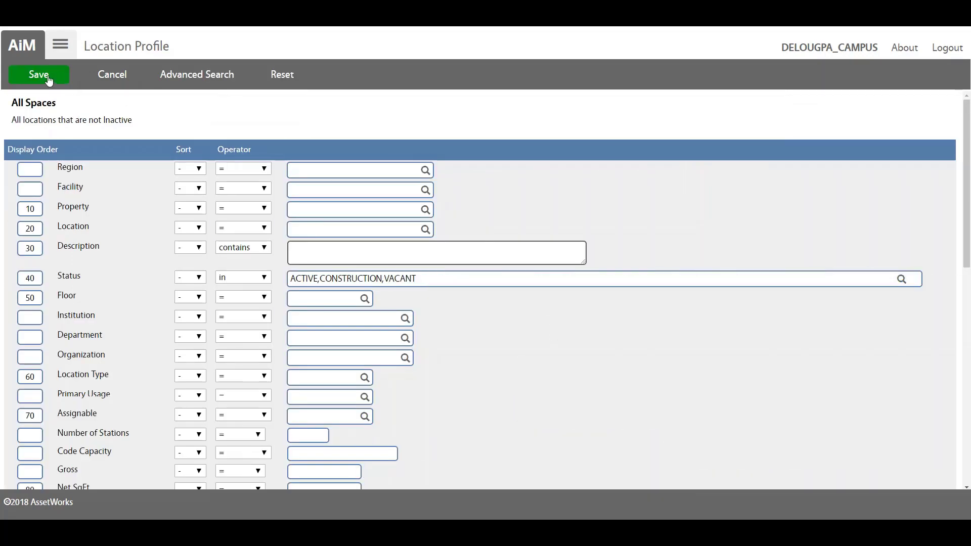
click(47, 80)
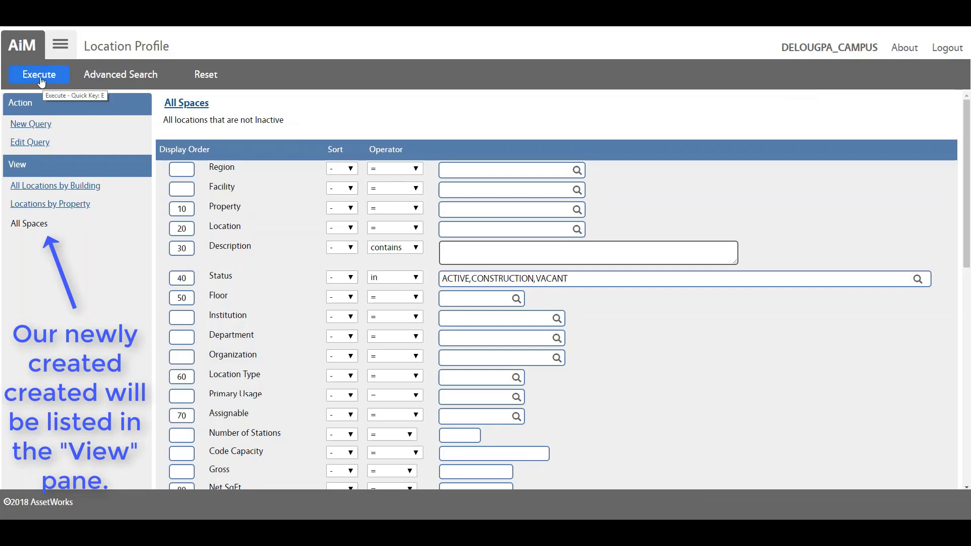
click(47, 78)
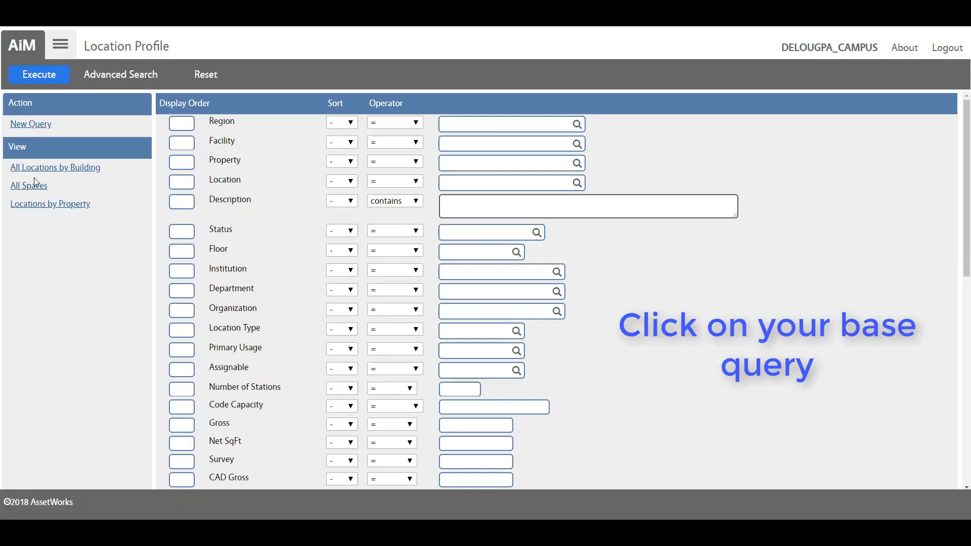
Step: Open the All Spaces query as the base and create a new personal query named "Vacant Spaces" from it
click(32, 187)
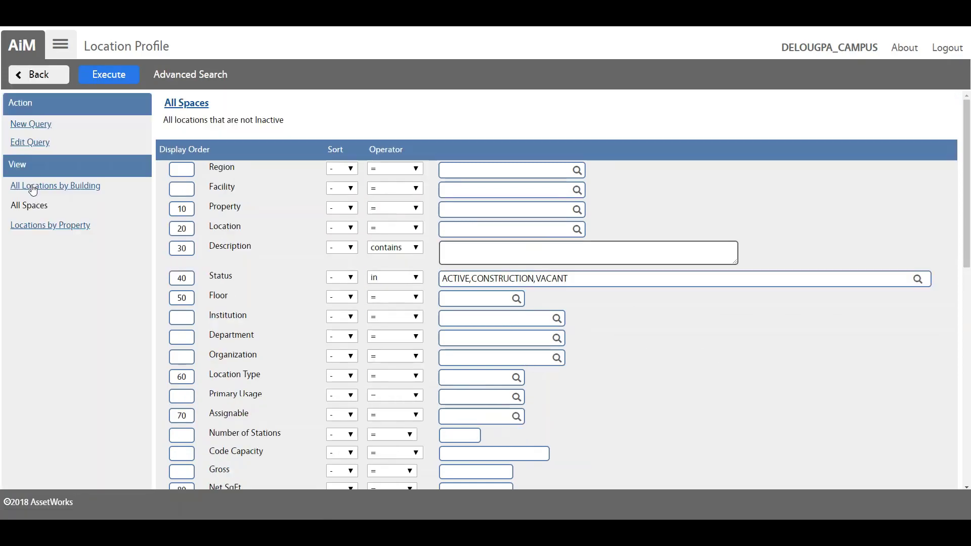
click(33, 191)
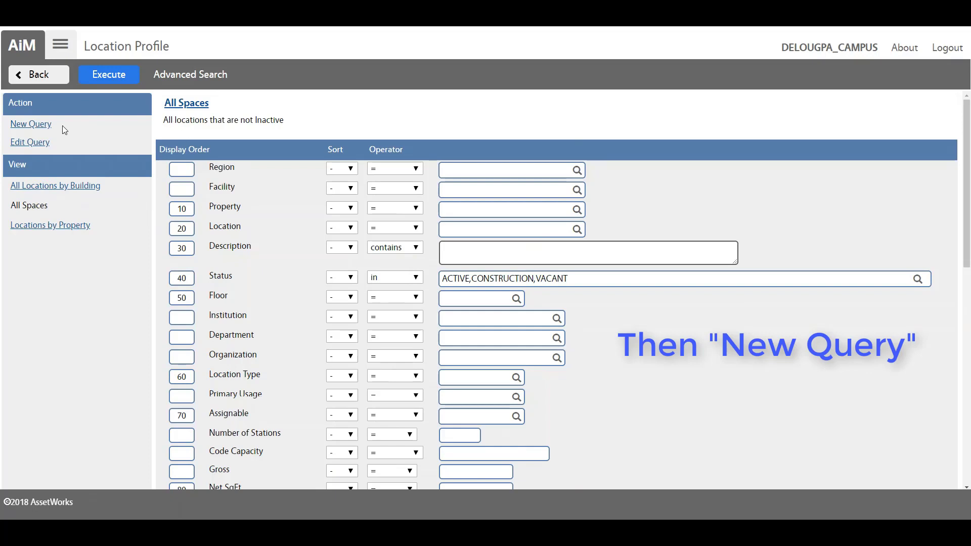
click(36, 124)
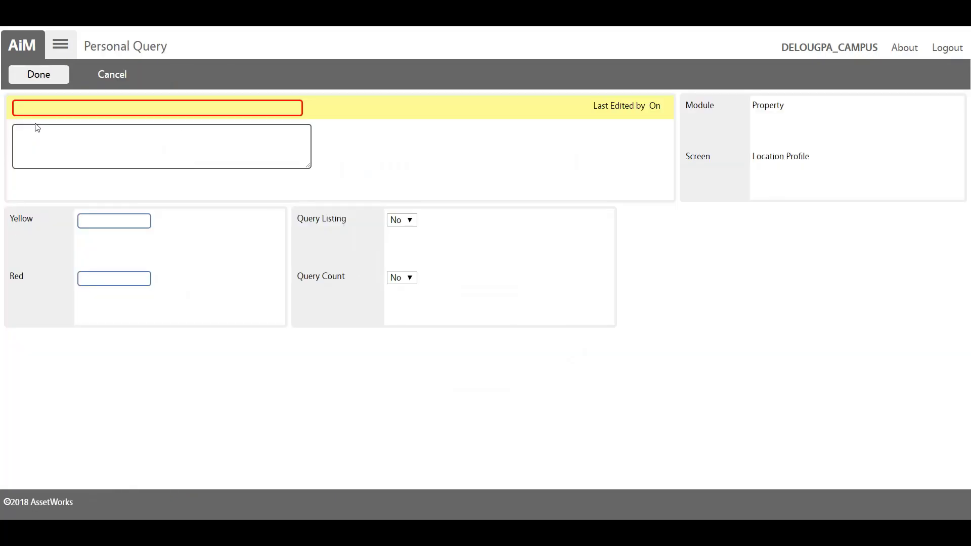
click(36, 108)
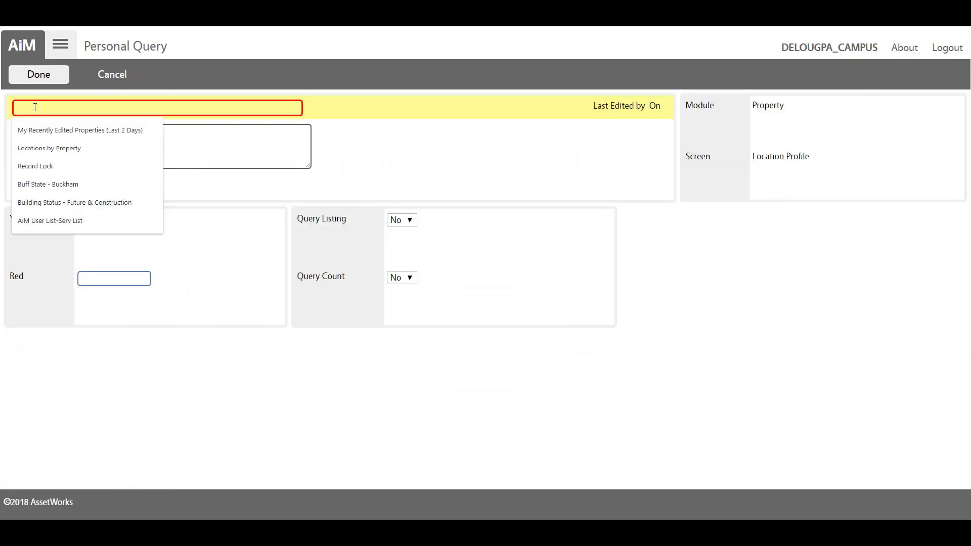
text(Vaca)
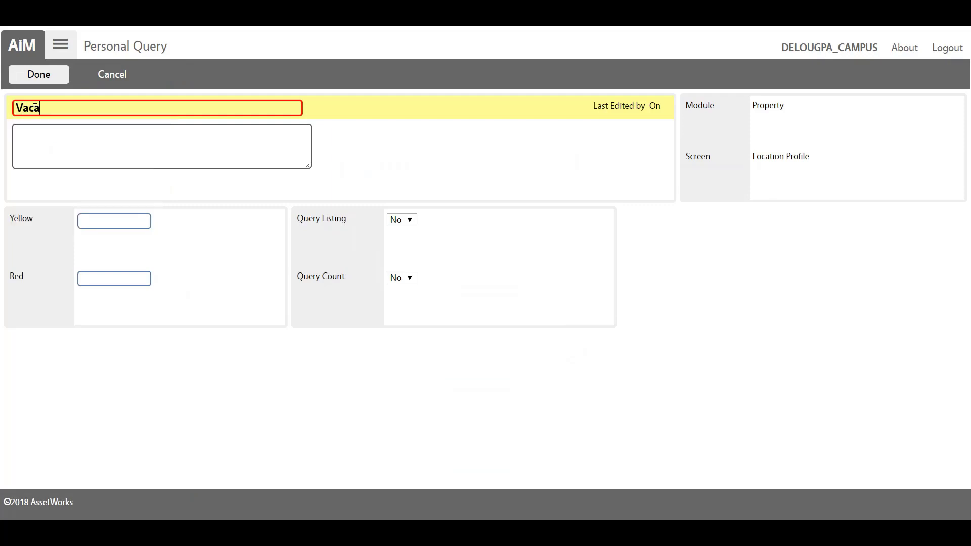
text(nt Spaces)
Step: Describe the query as "Query of spaces with Vacant as the Status", set Query Count to Yes and finish its settings
key(Tab)
text(Query of spaces)
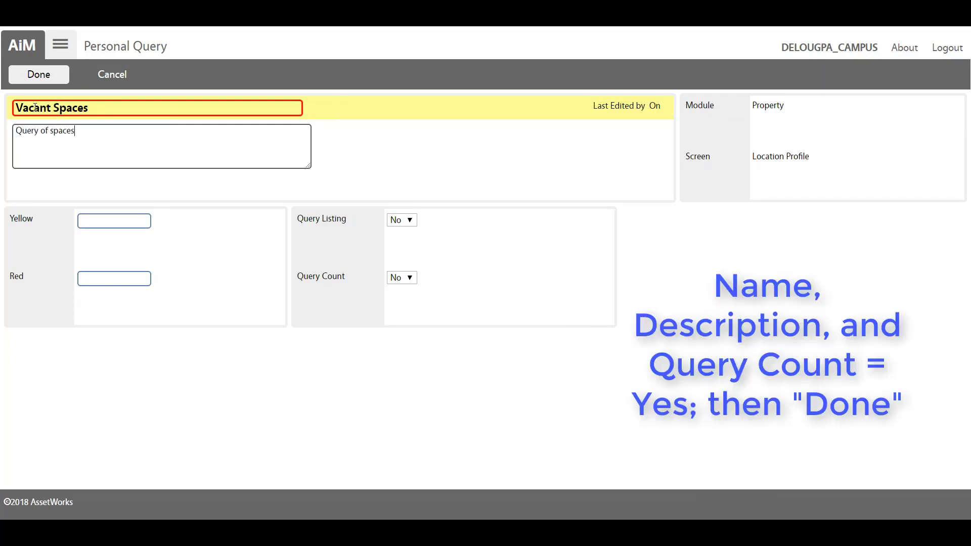
text( with Vacant as the Status)
click(407, 277)
click(410, 291)
click(45, 77)
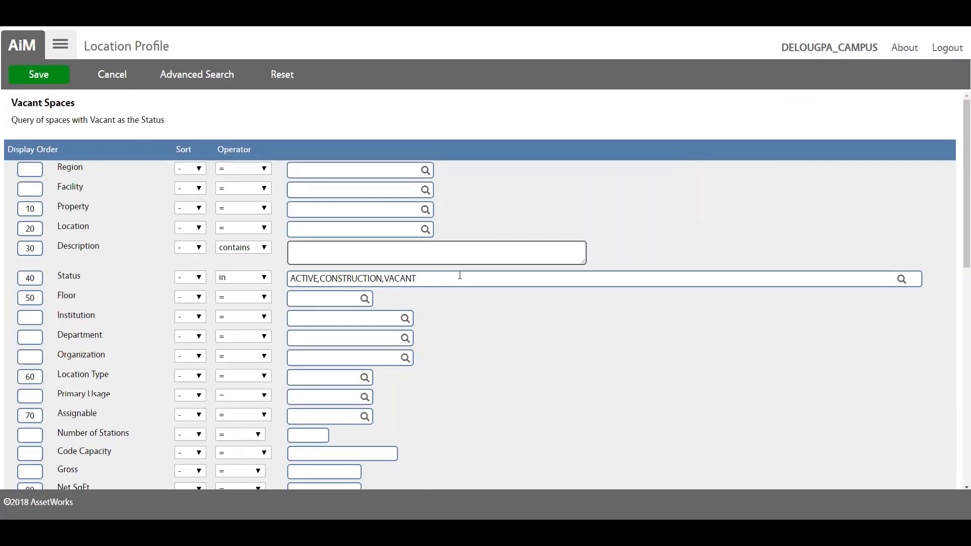
Step: Restrict the query's Status criterion to VACANT by removing ACTIVE and CONSTRUCTION from the selected statuses
click(899, 279)
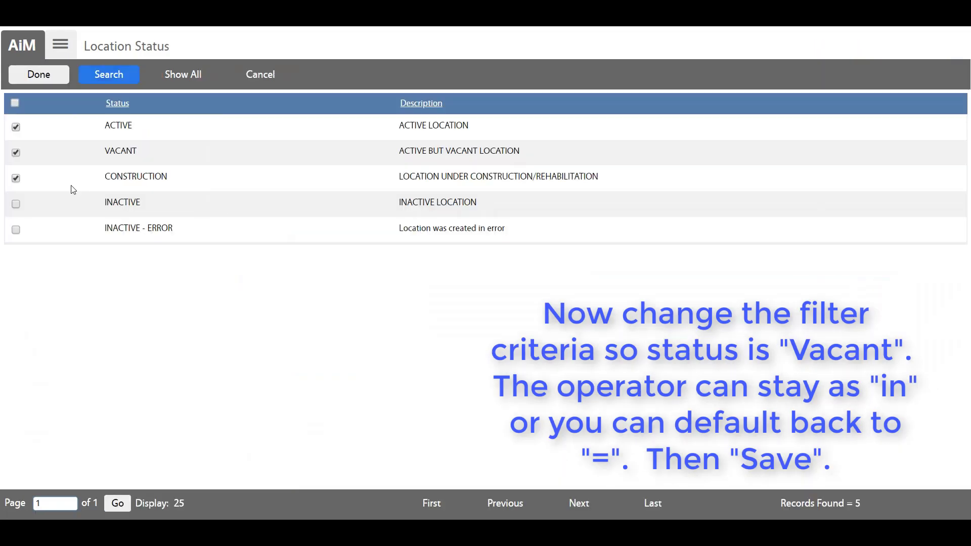
click(16, 126)
click(16, 178)
click(48, 79)
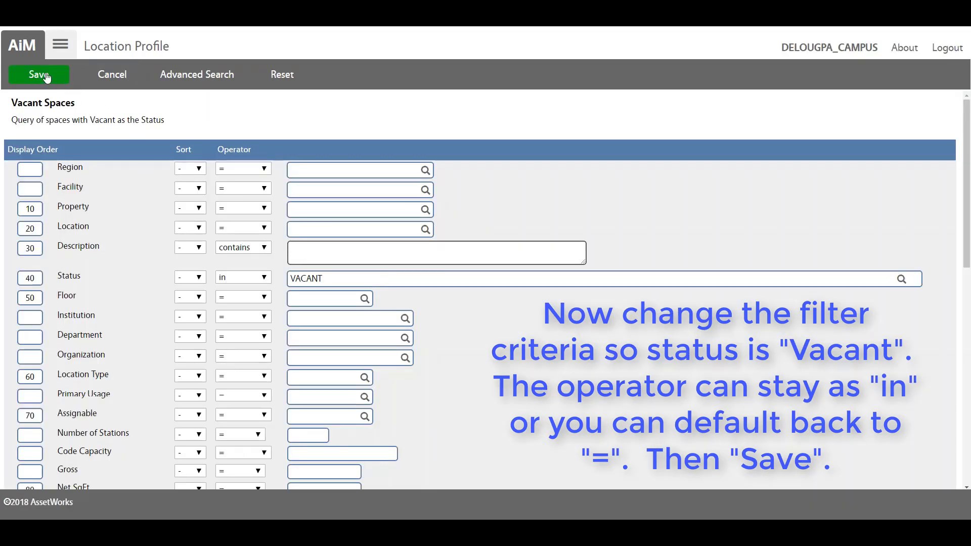
Step: Save the Vacant Spaces query and execute it
click(45, 76)
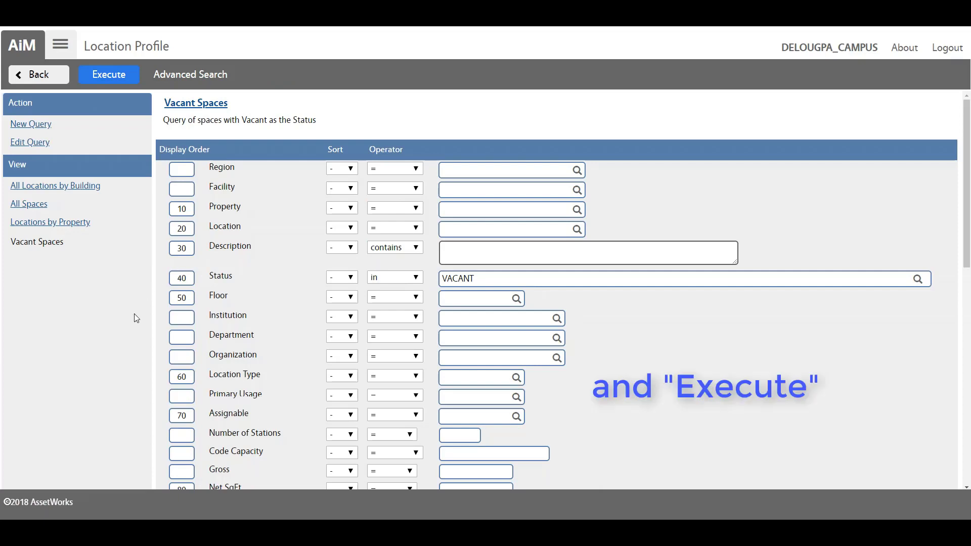
click(116, 80)
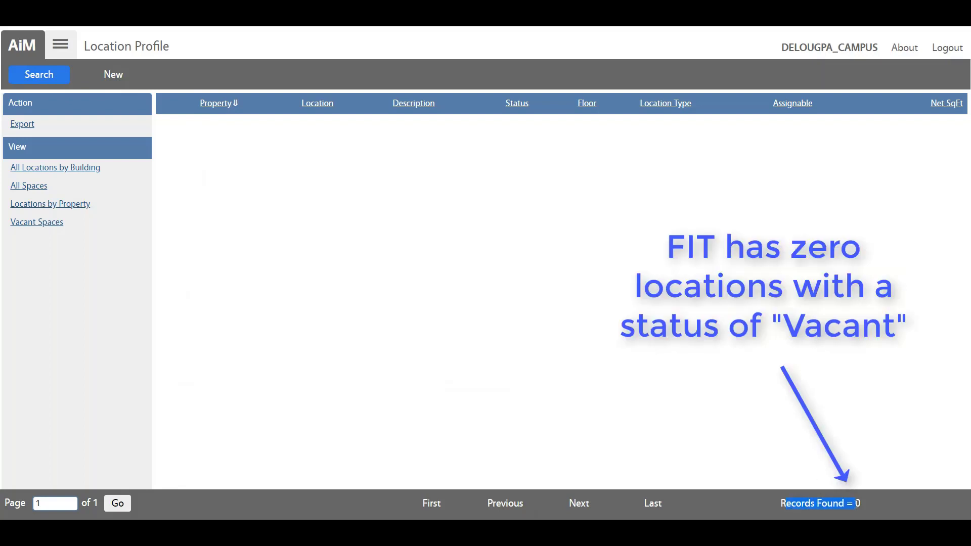
click(758, 481)
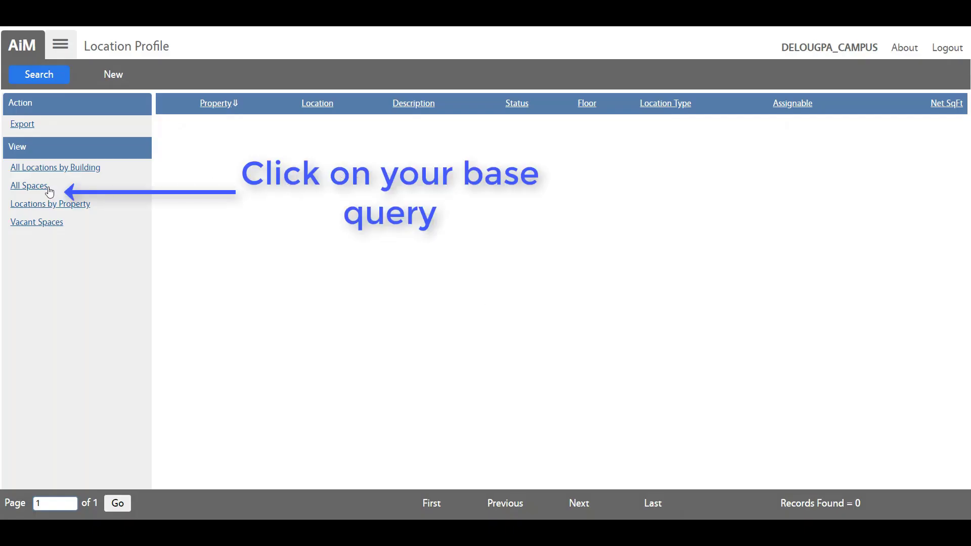
Step: Run the All Spaces base query, return to its search criteria and create a new personal query named "Office Spaces" from it
click(29, 187)
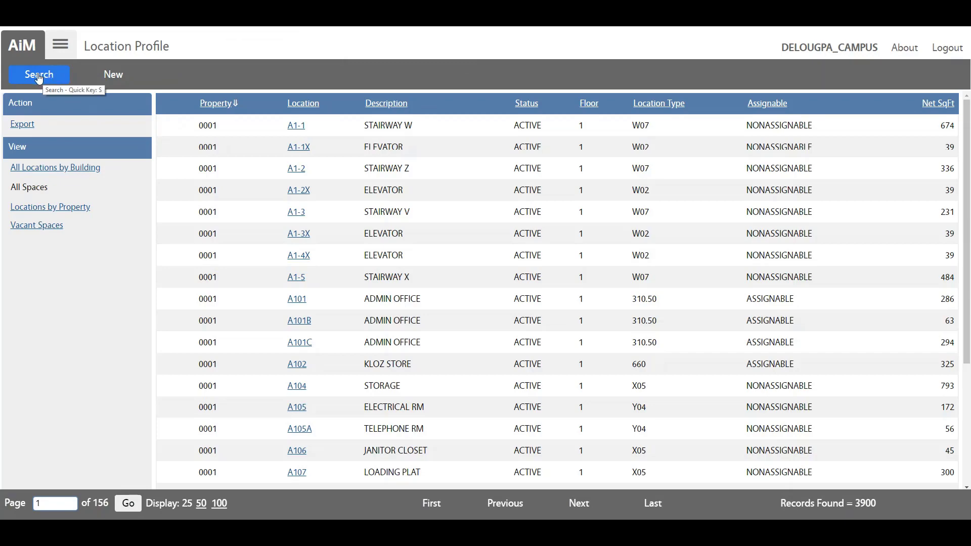
click(54, 77)
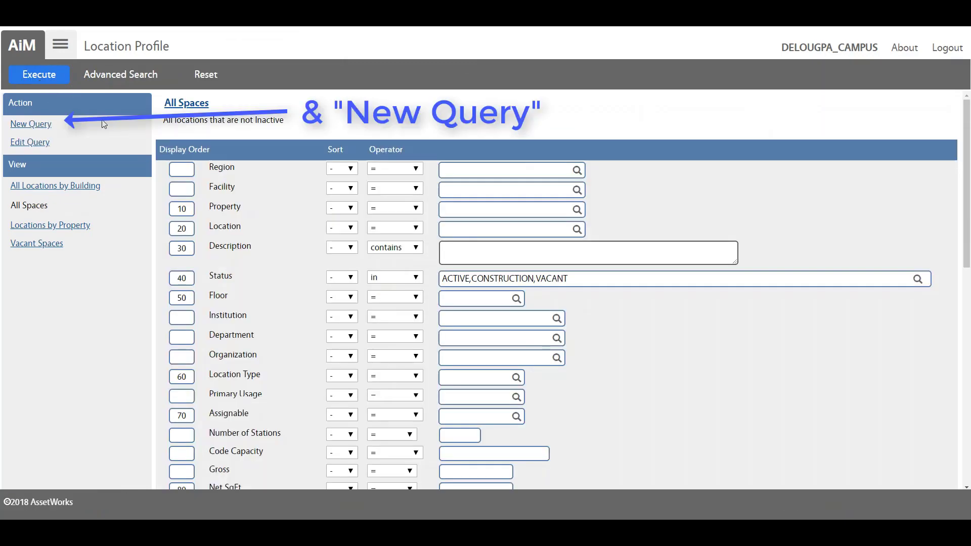
click(36, 126)
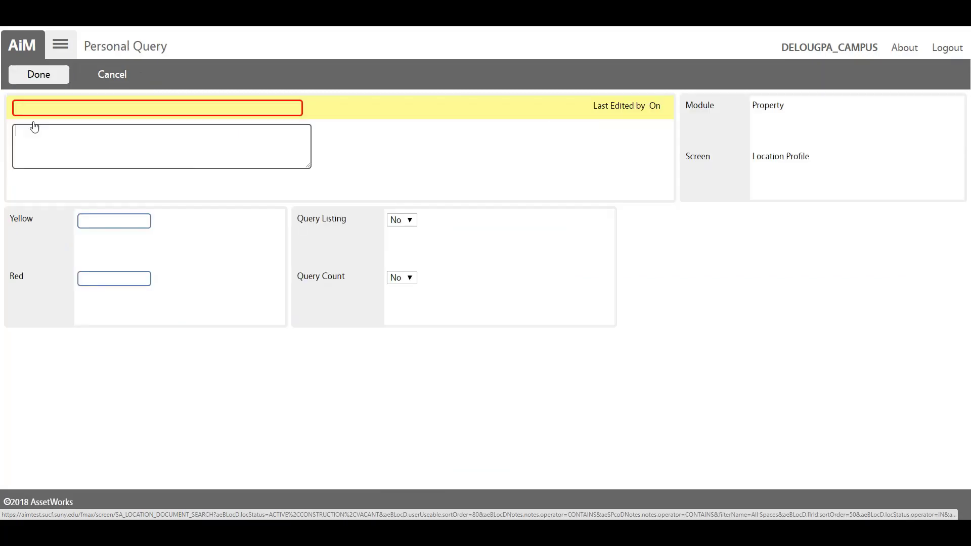
click(38, 105)
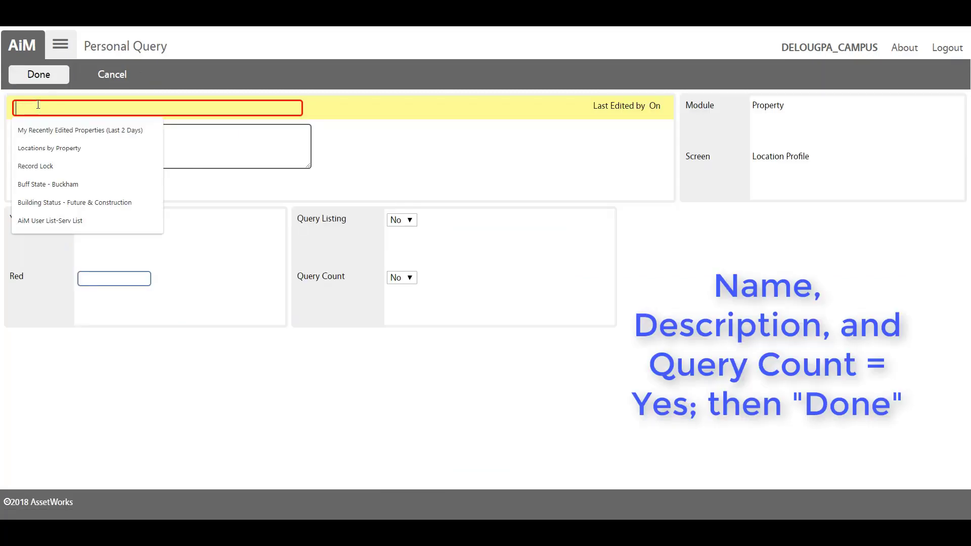
text(Office)
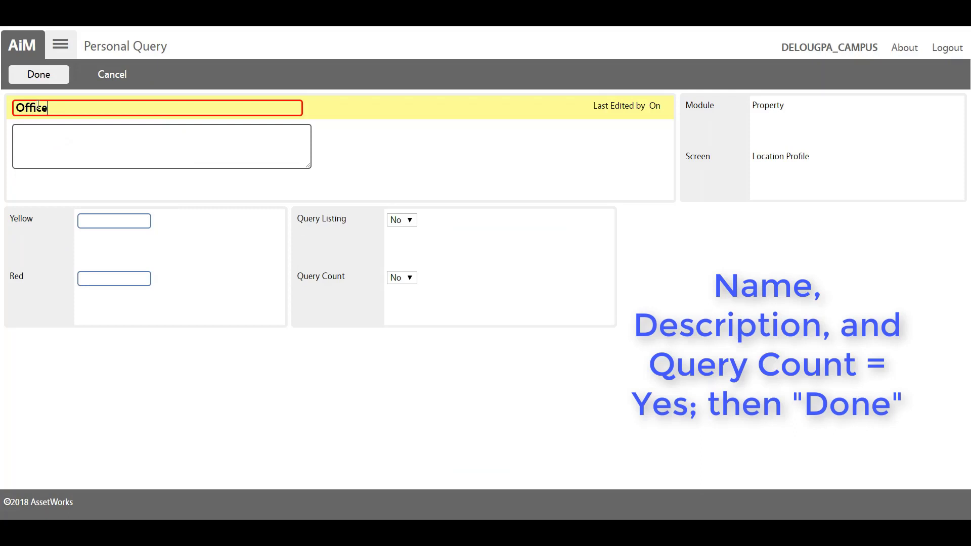
text( Spaces)
Step: Enter "All Office Spaces that are not Inactive" as the description of the Office Spaces query
key(Tab)
text(All Office Sapce)
key(BackSpace)
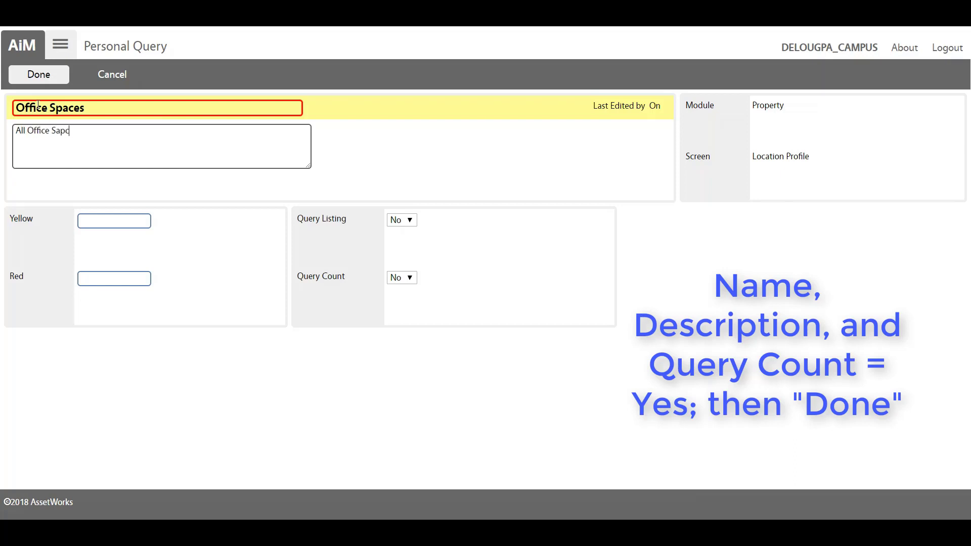
key(BackSpace)
key(BackSpace)
text(paces that are not Inactive)
Step: Set the Office Spaces query's Query Count to Yes and finish its personal query settings
click(410, 278)
click(408, 288)
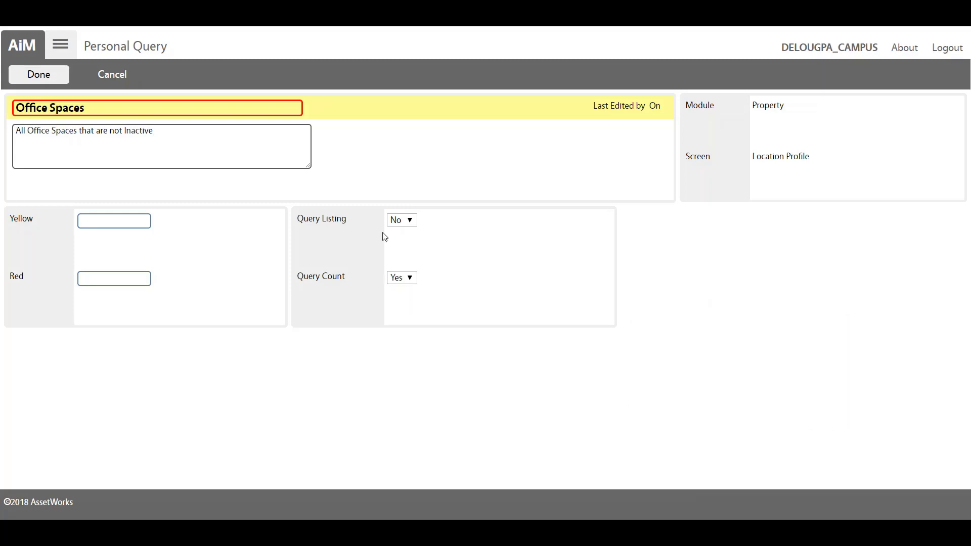
click(45, 76)
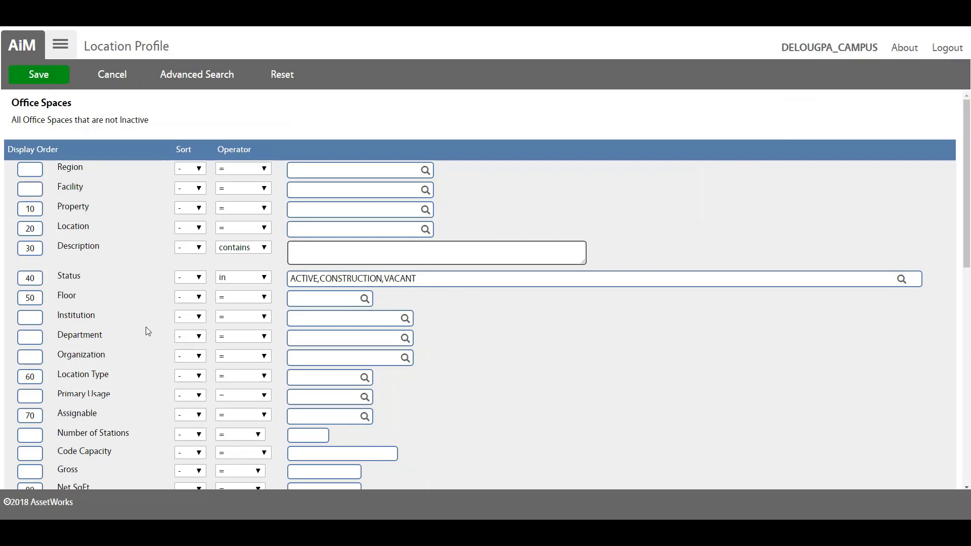
Step: Set the operator of the Location Type criterion to "in"
scroll(135, 357, down, 2)
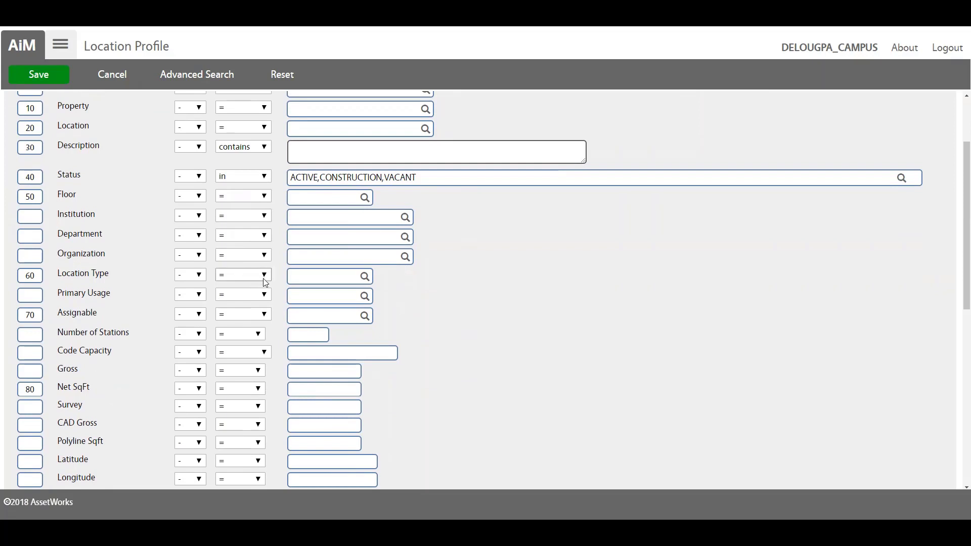
click(263, 276)
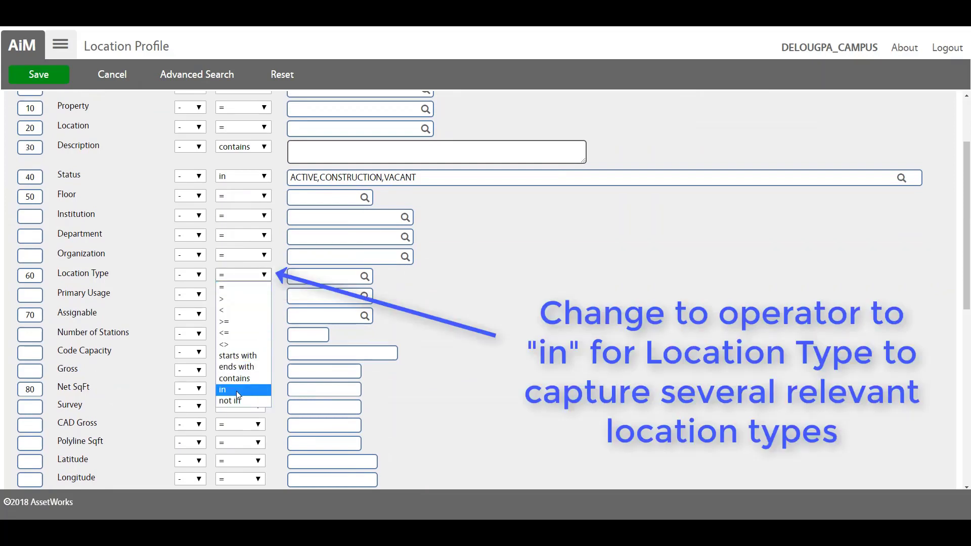
click(224, 391)
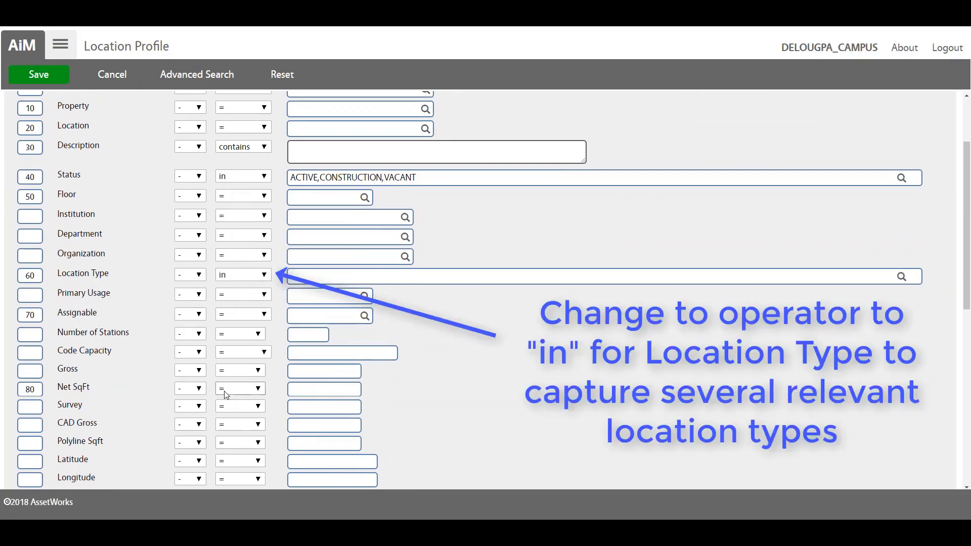
Step: Select location type 310 and all its office subtypes from 310.30 through 310.70 as the values of the Location Type criterion
click(901, 278)
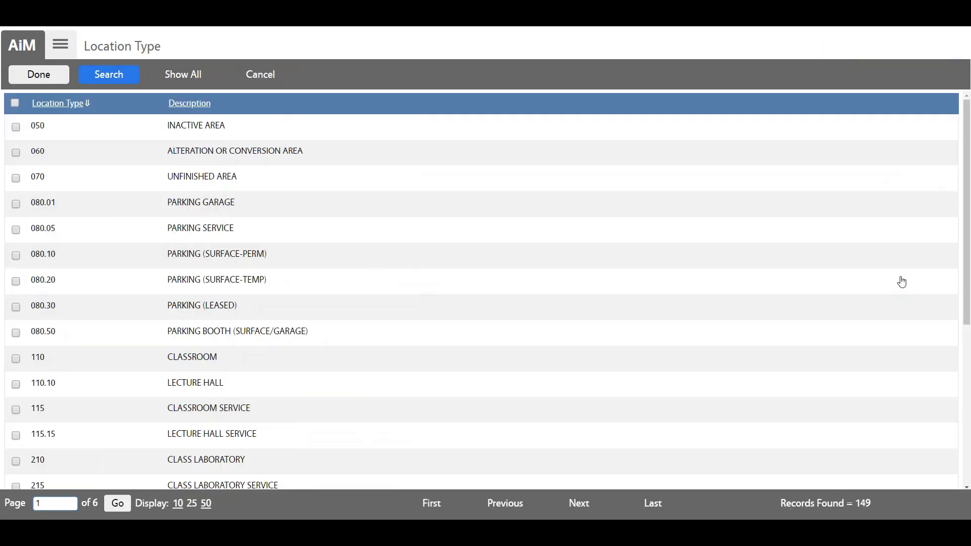
scroll(190, 405, down, 3)
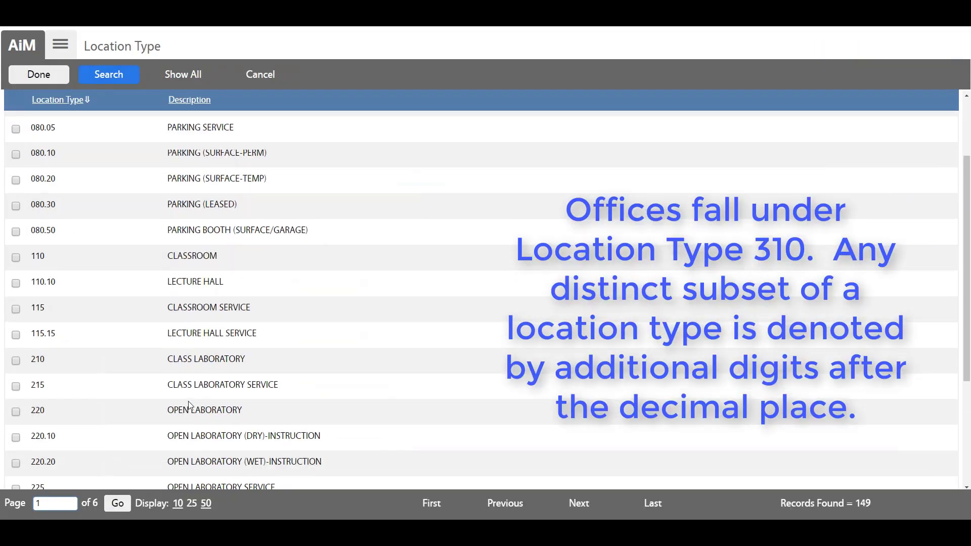
scroll(190, 405, down, 2)
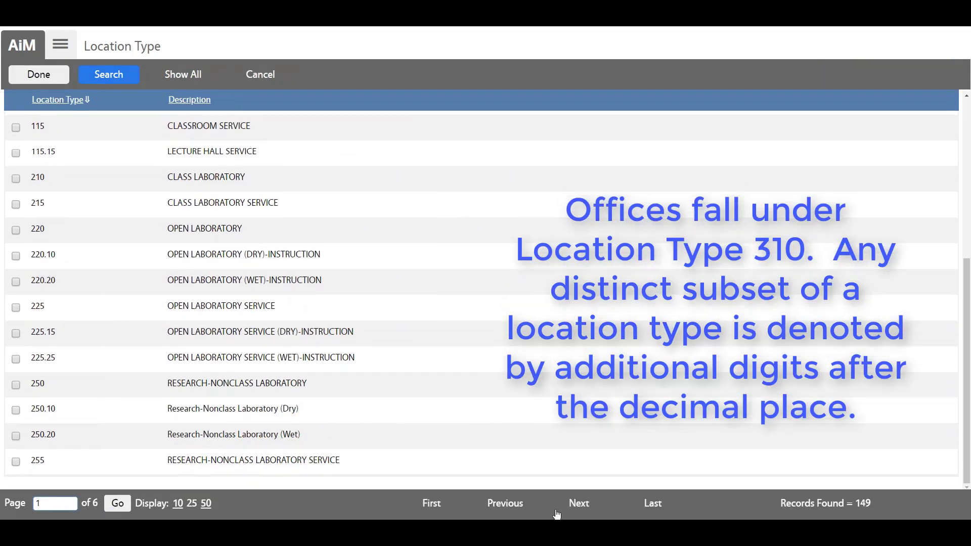
click(571, 503)
scroll(158, 225, up, 5)
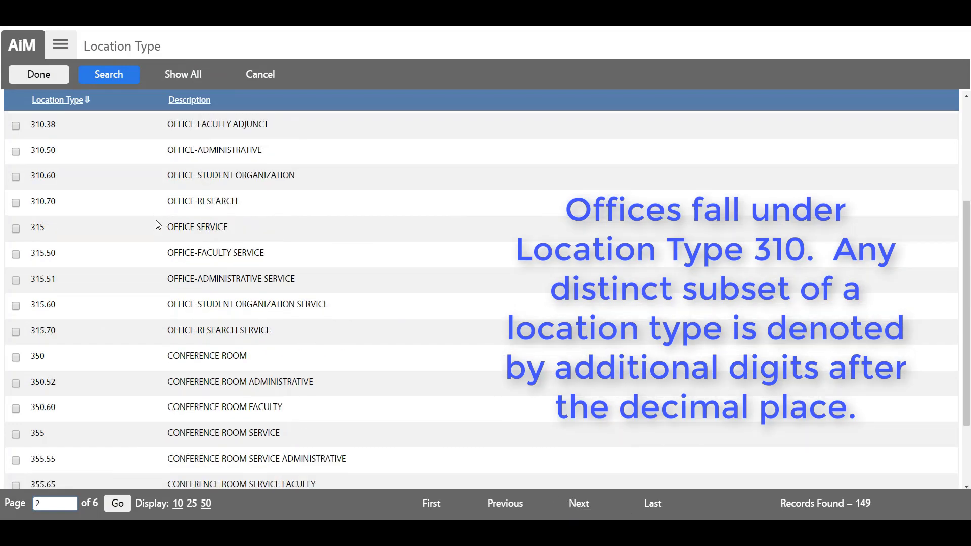
scroll(158, 225, up, 1)
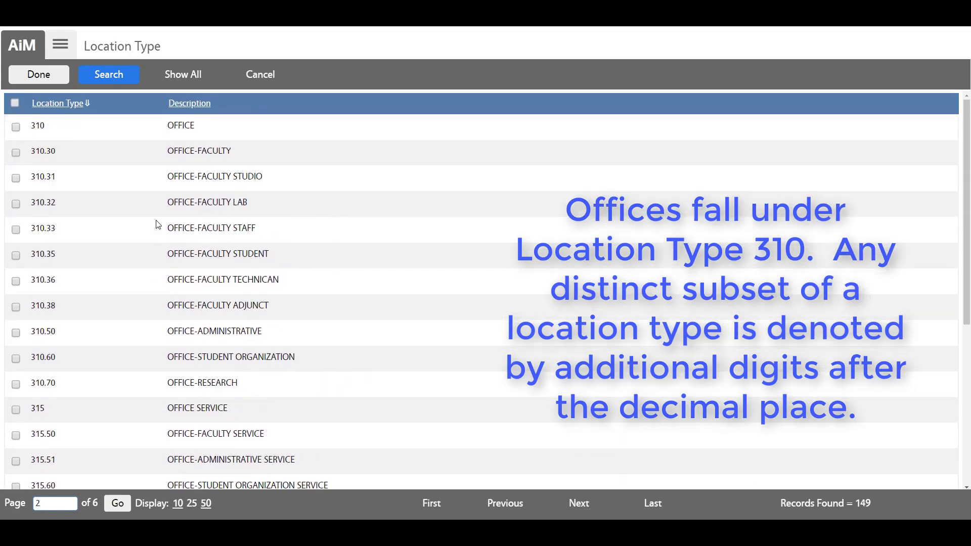
click(16, 128)
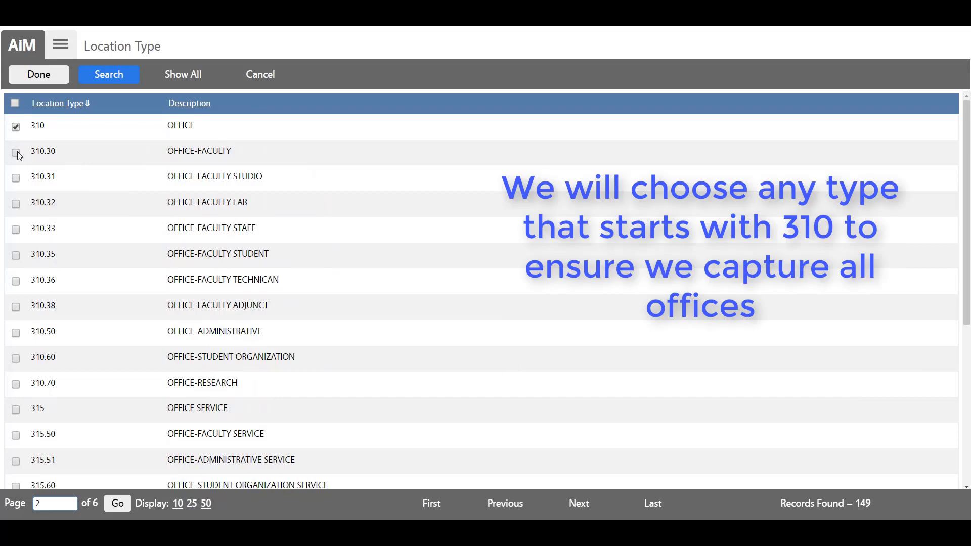
click(16, 152)
click(17, 180)
click(16, 205)
click(16, 230)
click(16, 256)
click(17, 281)
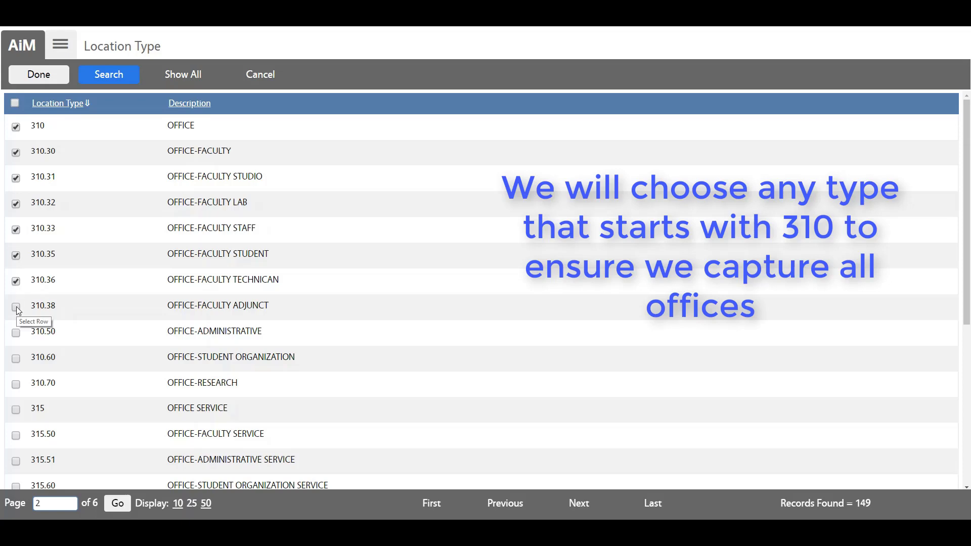
click(16, 308)
click(16, 333)
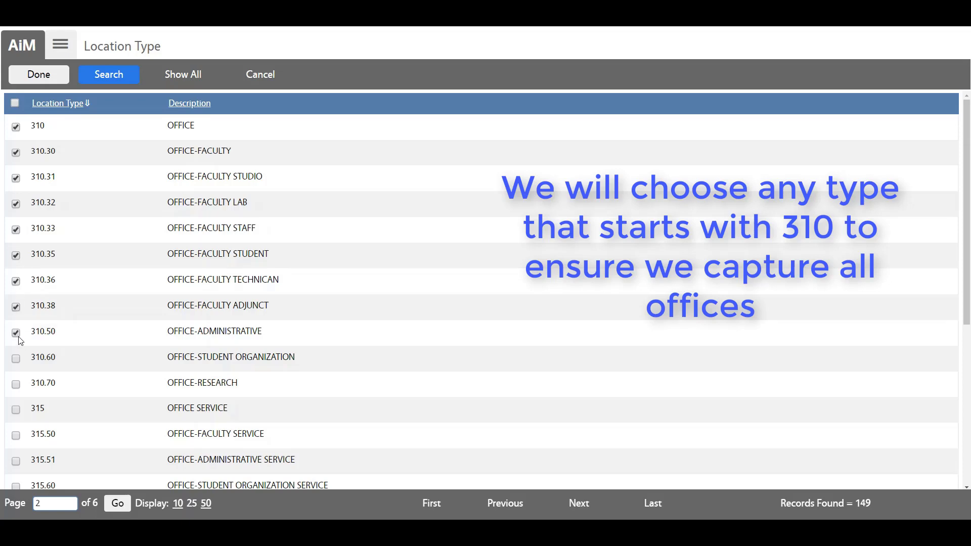
click(16, 358)
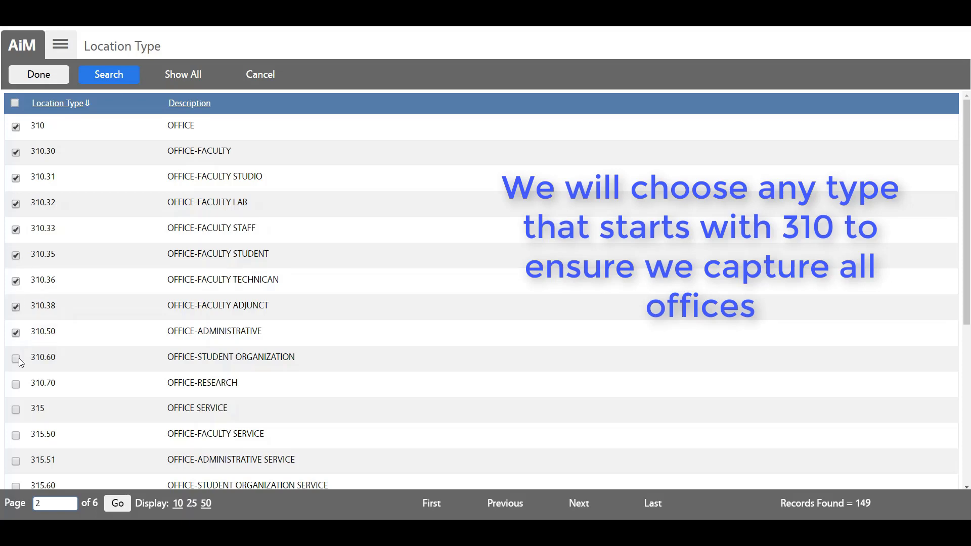
click(17, 386)
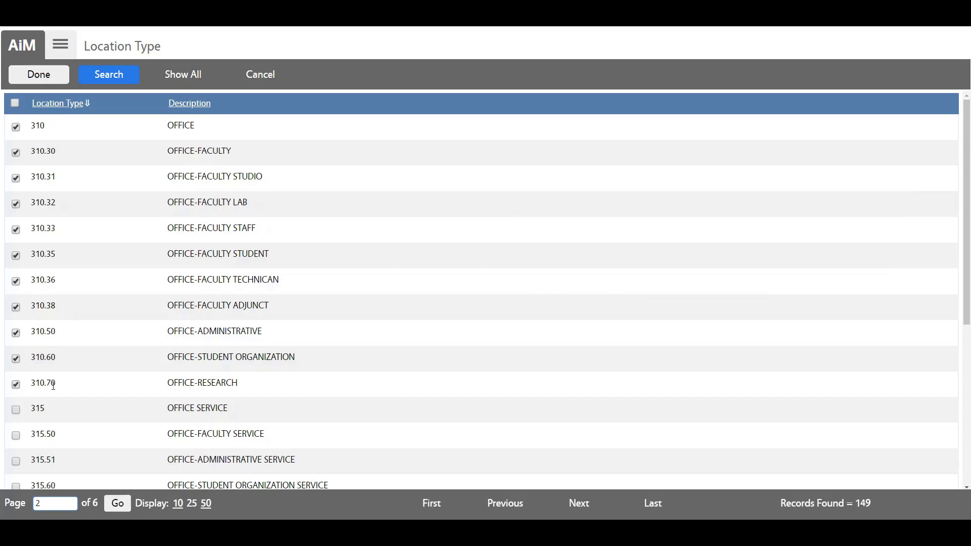
click(45, 77)
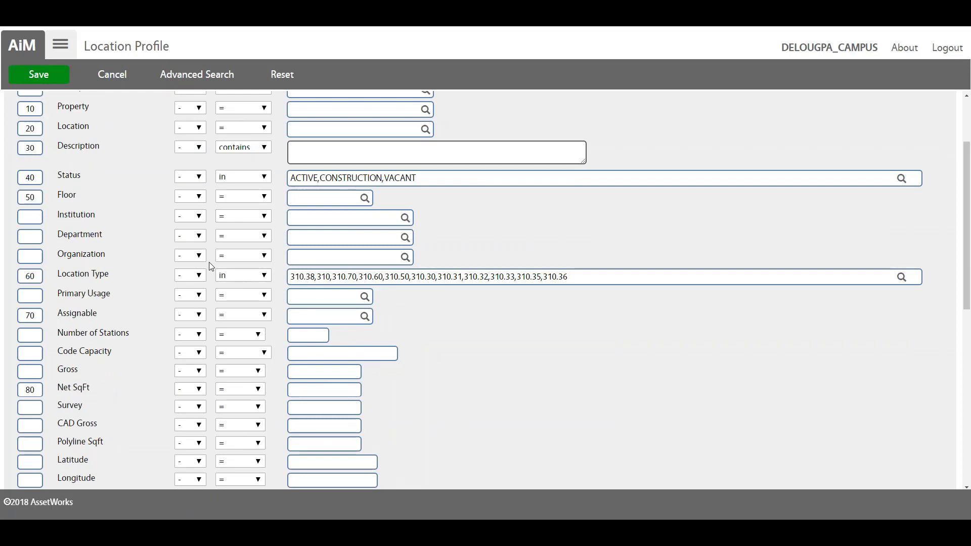
scroll(202, 260, up, 2)
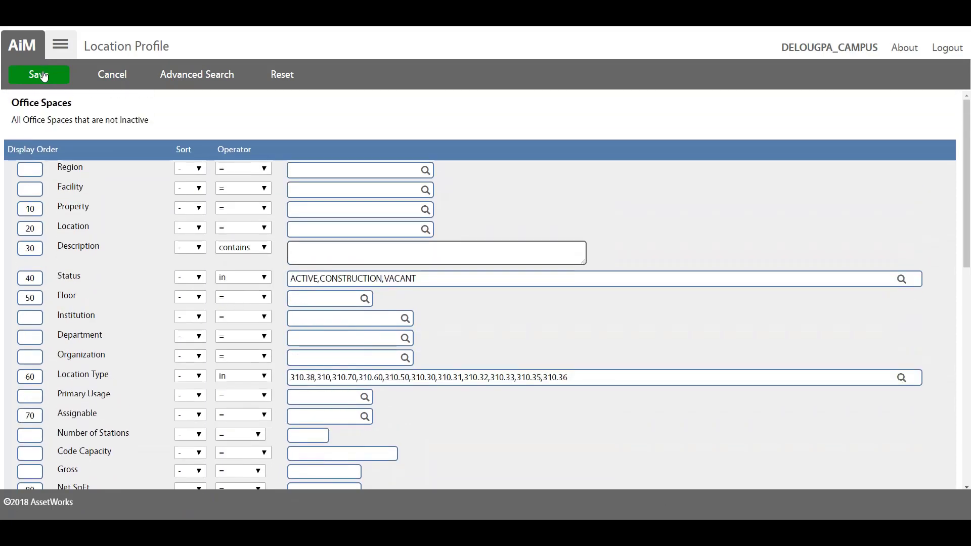
Step: Save the Office Spaces query and execute it
click(42, 76)
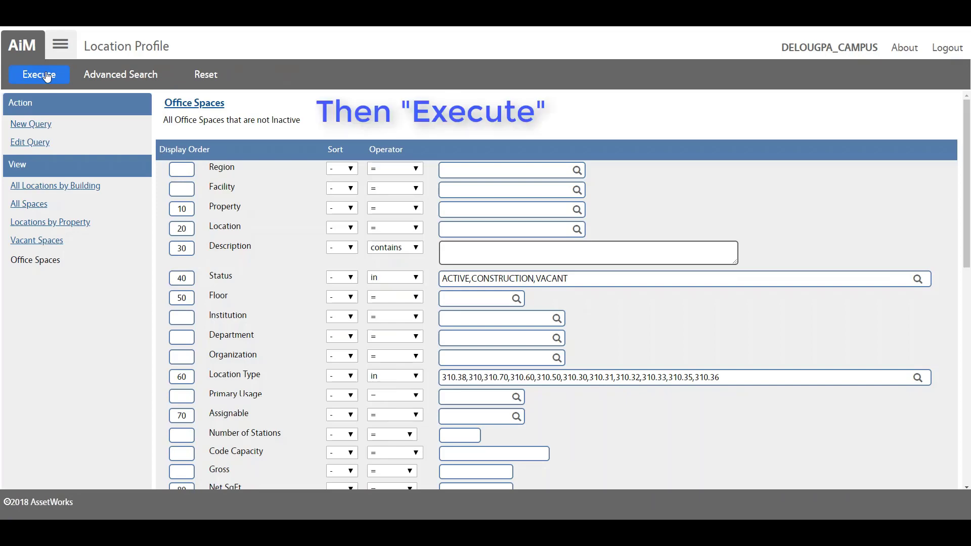
click(43, 76)
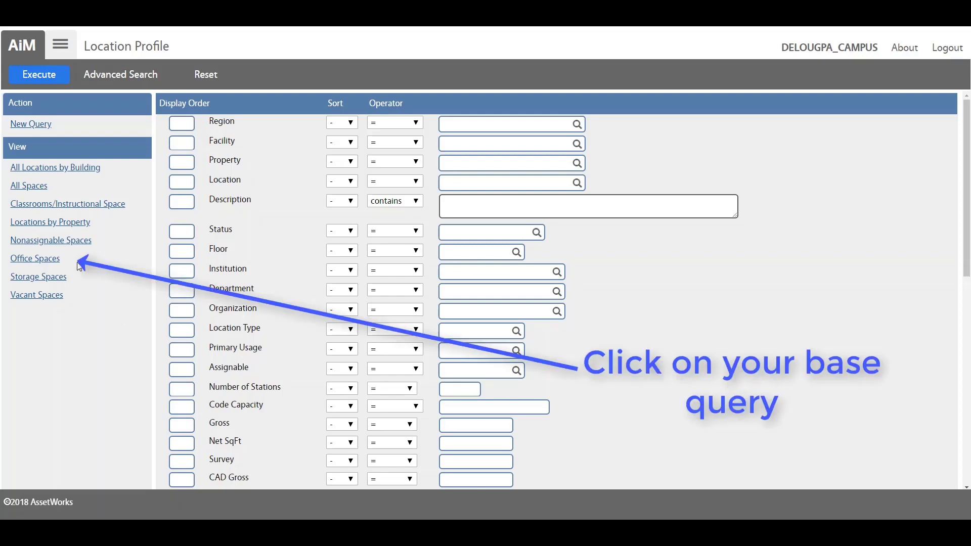
Step: Create a new personal query based on the Office Spaces query and name it "Vacant Office Spaces"
click(27, 262)
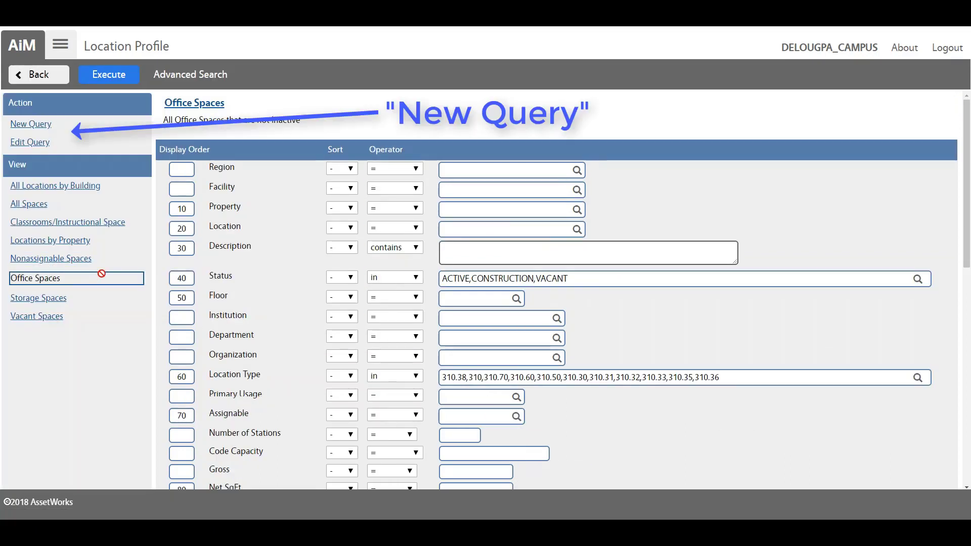
click(32, 125)
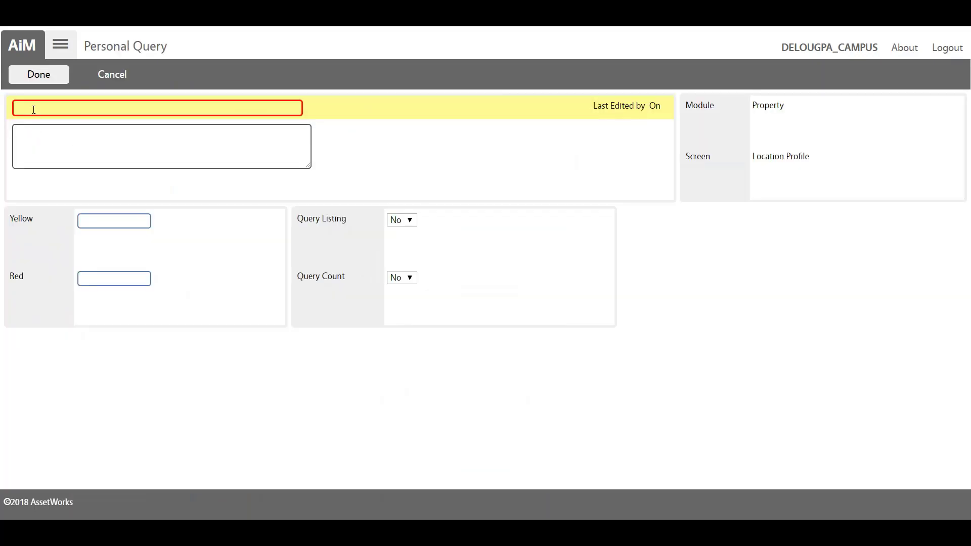
click(33, 110)
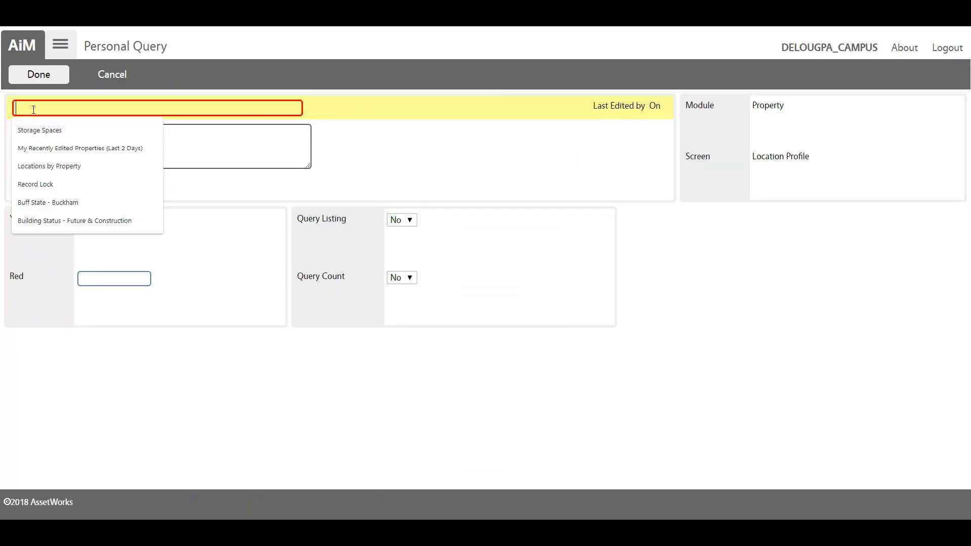
text(Vacant Office Spaces)
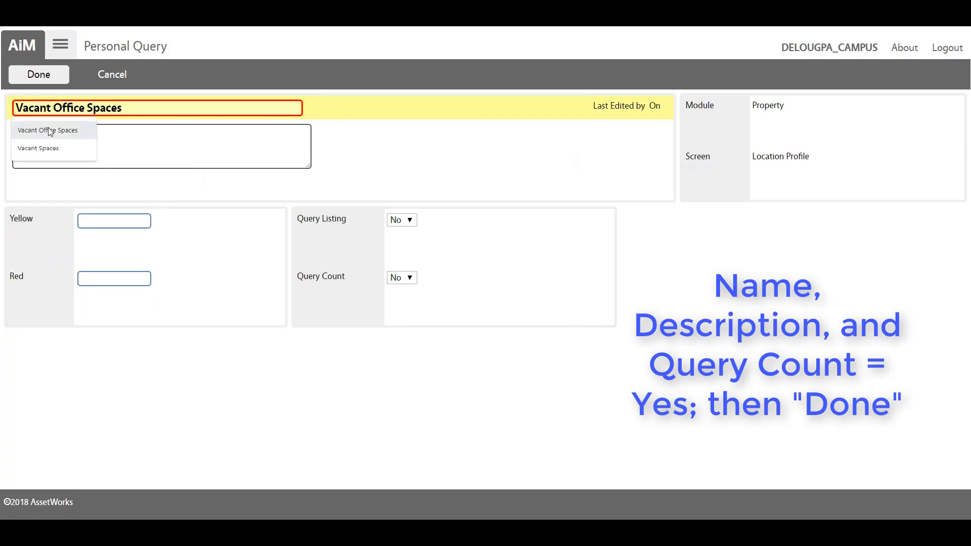
click(47, 130)
click(49, 134)
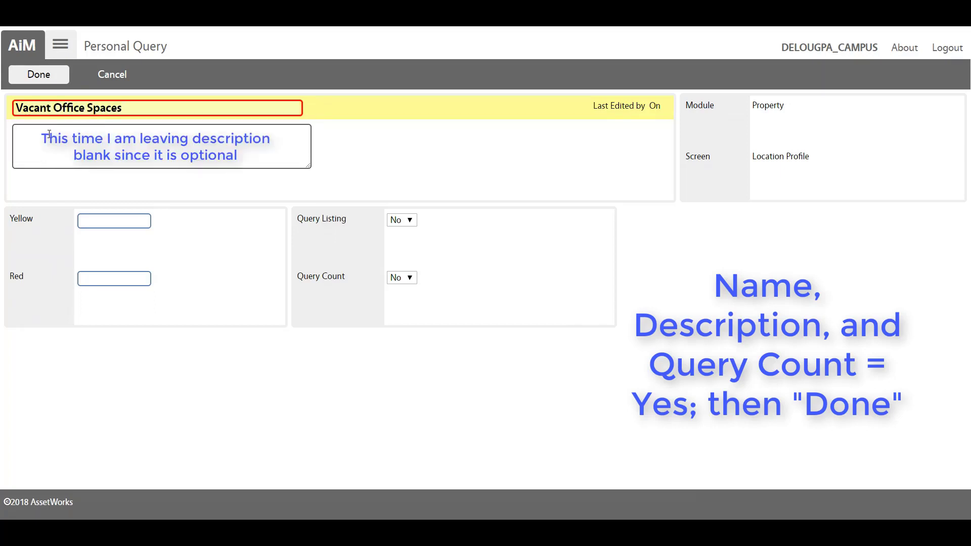
Step: Set the Vacant Office Spaces query's Query Count to Yes and finish its personal query settings
click(413, 279)
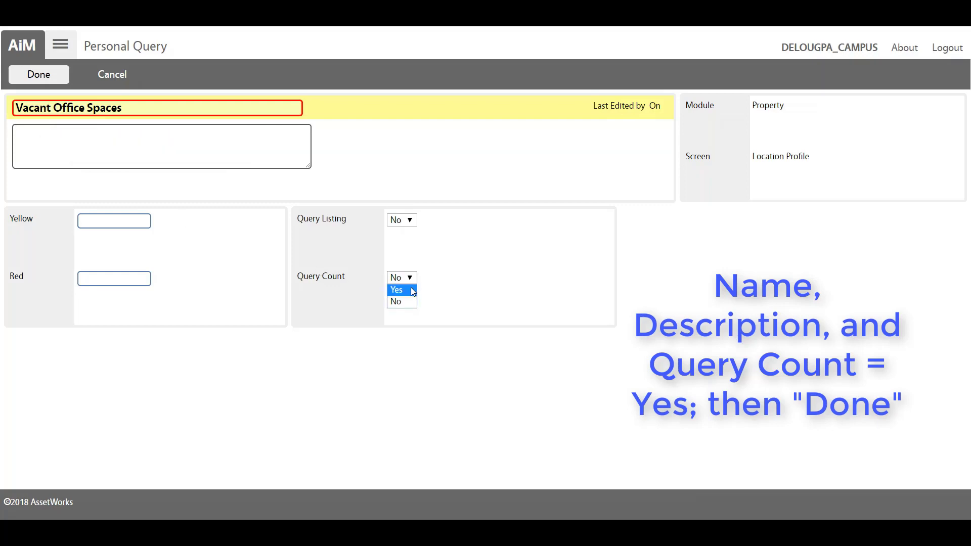
click(412, 290)
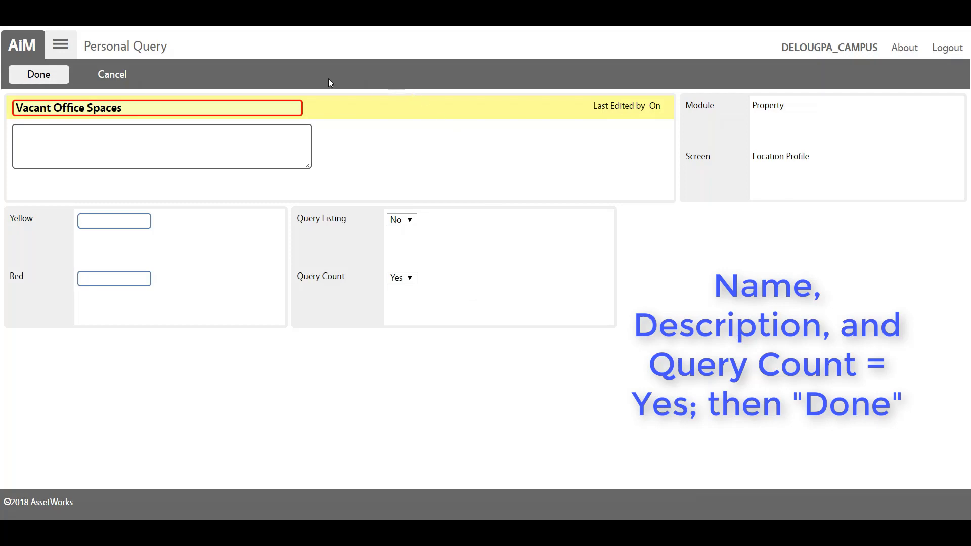
click(35, 76)
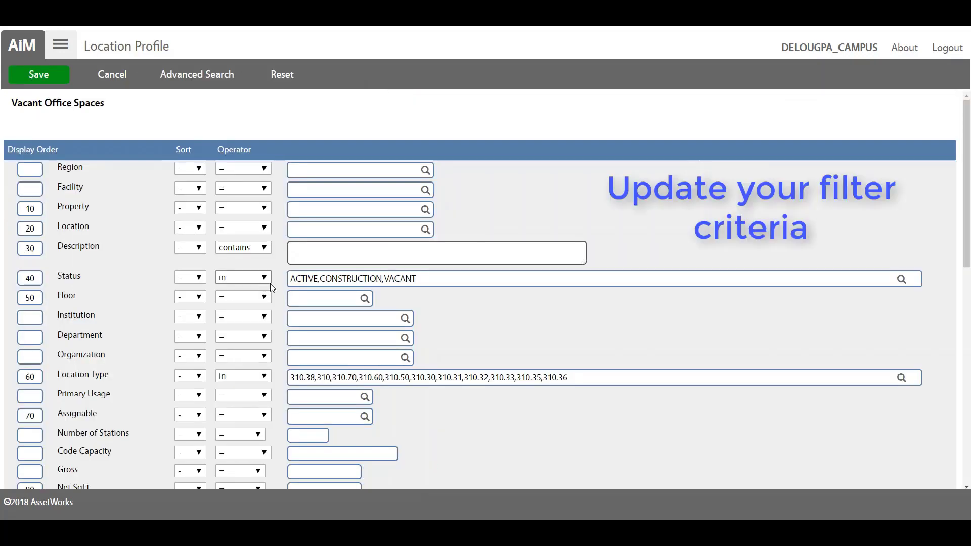
Step: Remove ACTIVE and CONSTRUCTION from the Status criterion, keeping only VACANT selected
click(902, 279)
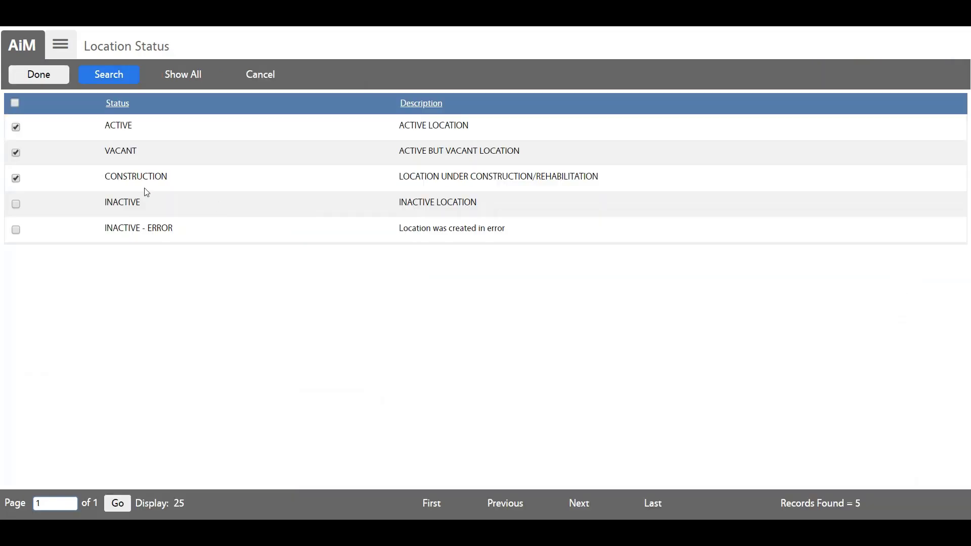
click(17, 127)
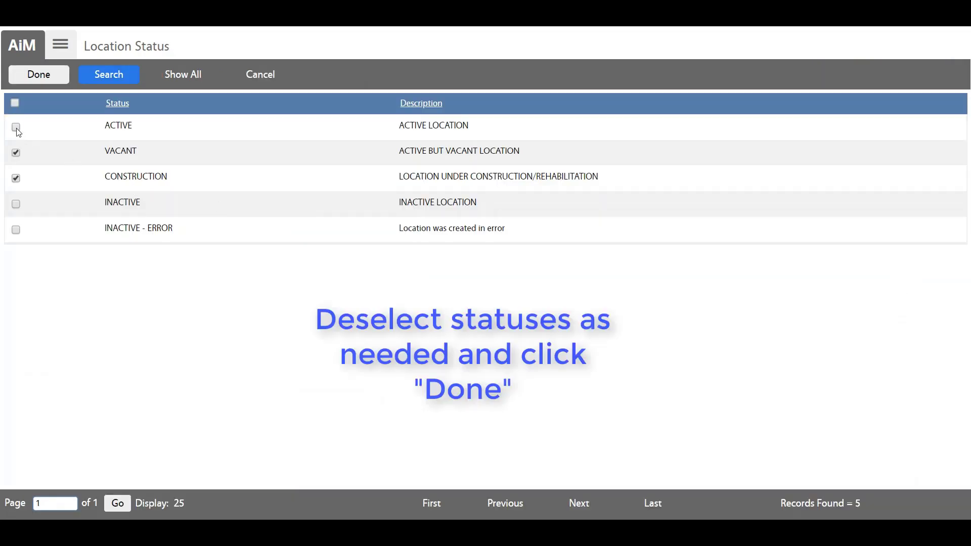
click(16, 178)
click(46, 80)
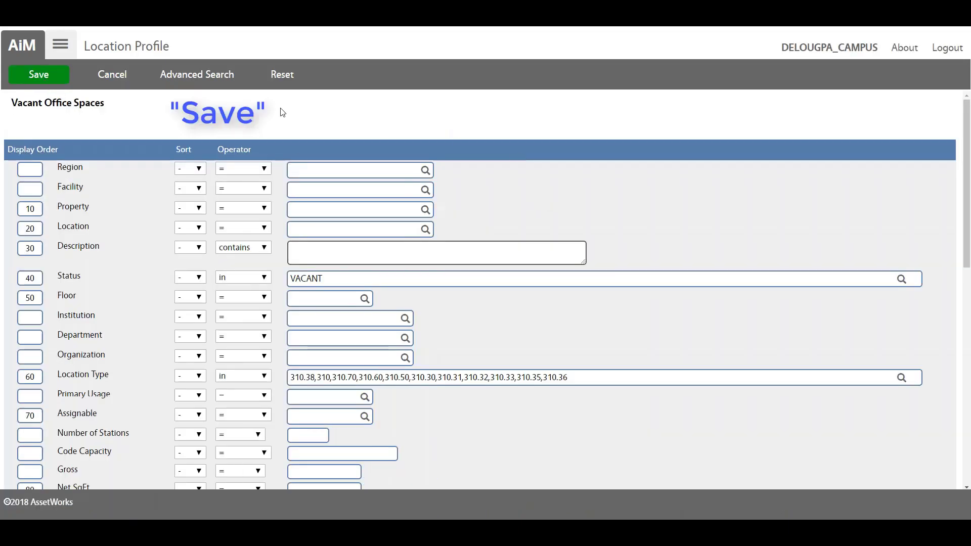
Step: Save the Vacant Office Spaces query, execute it and check the number of records found
click(38, 76)
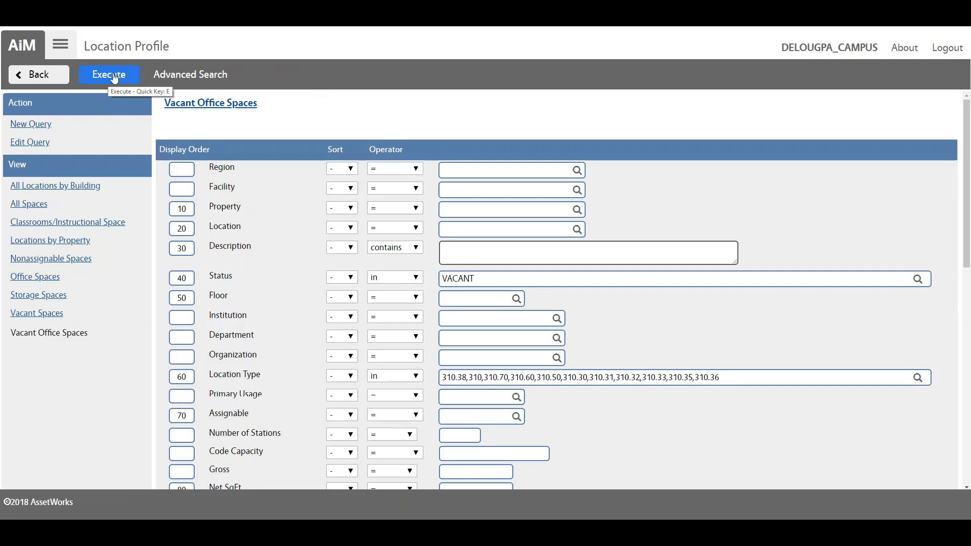
click(114, 77)
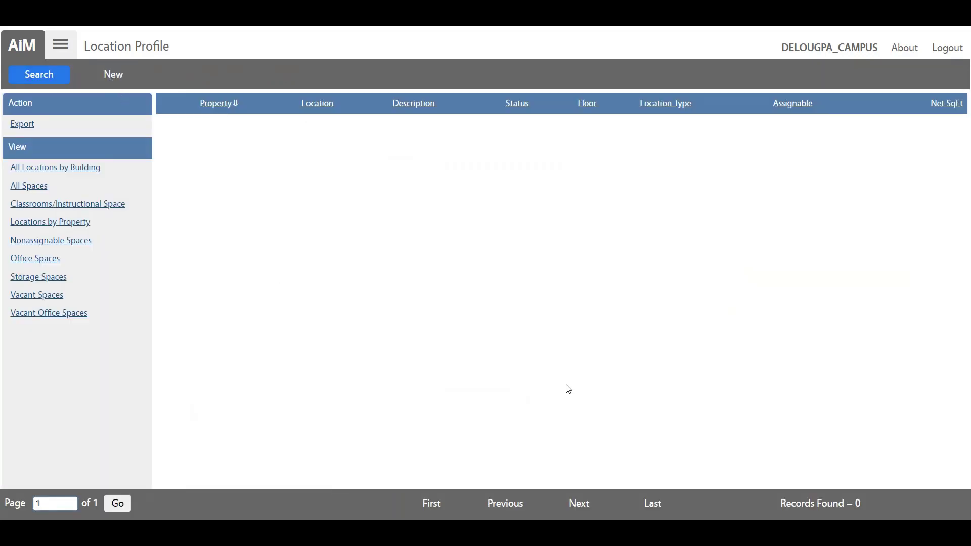
drag(866, 502, 795, 502)
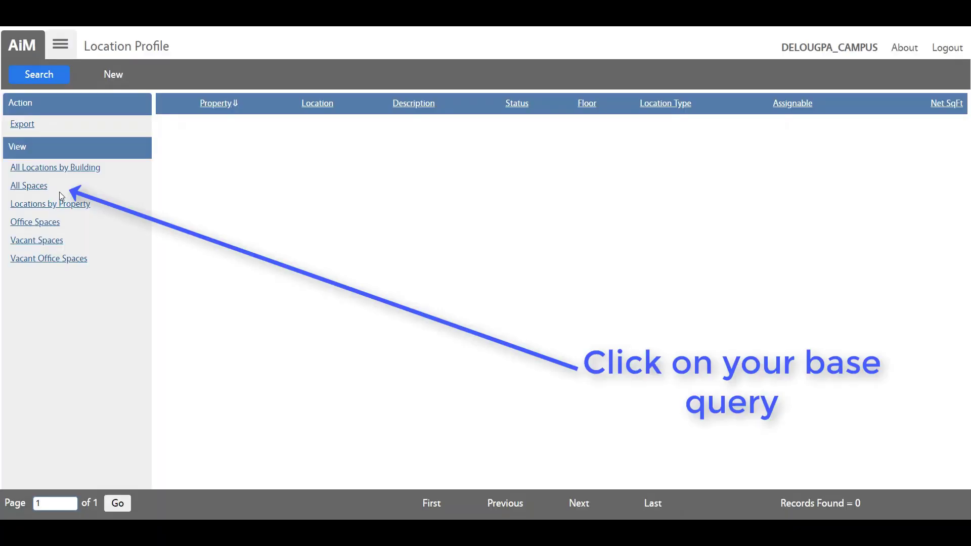
Step: Create a new personal query based on the All Spaces query and name it "Nonassignable Spaces"
click(31, 187)
click(29, 186)
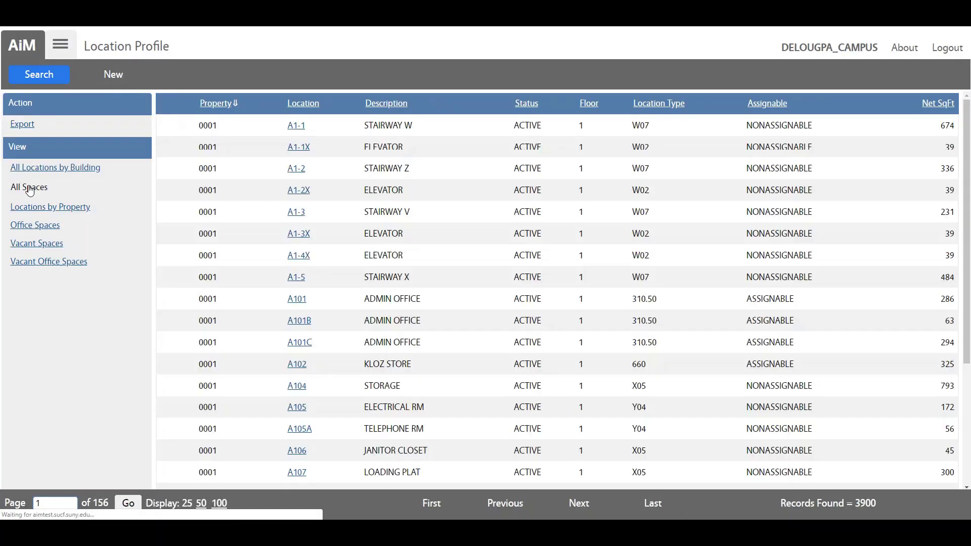
click(35, 76)
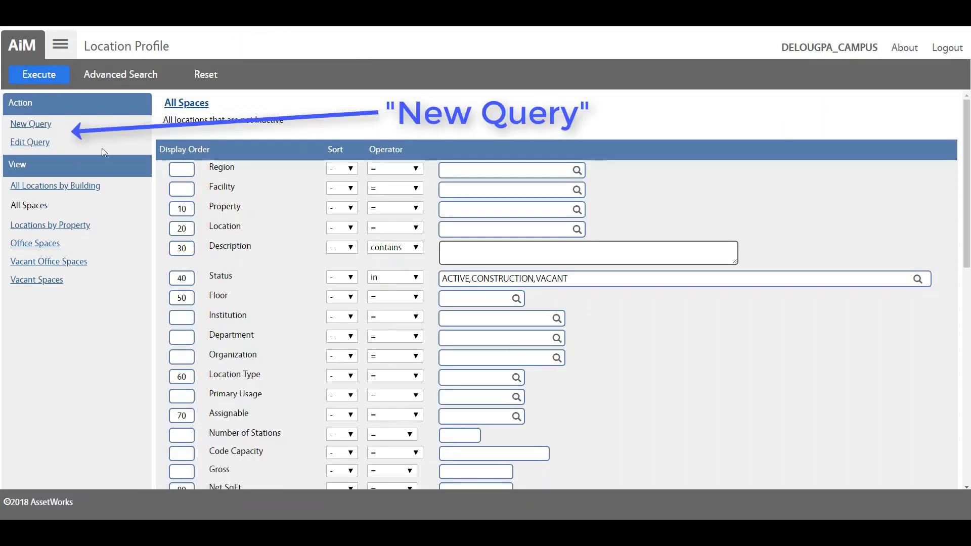
click(34, 128)
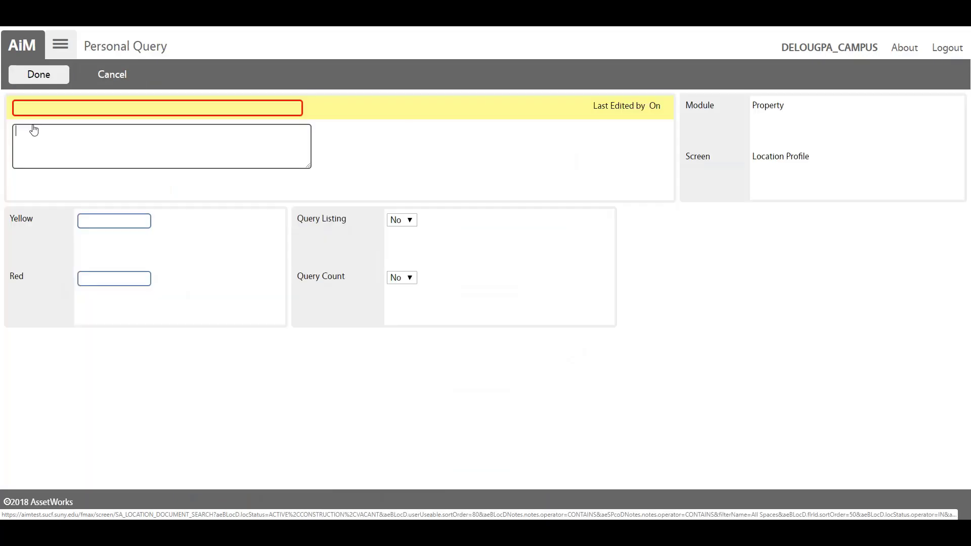
click(42, 111)
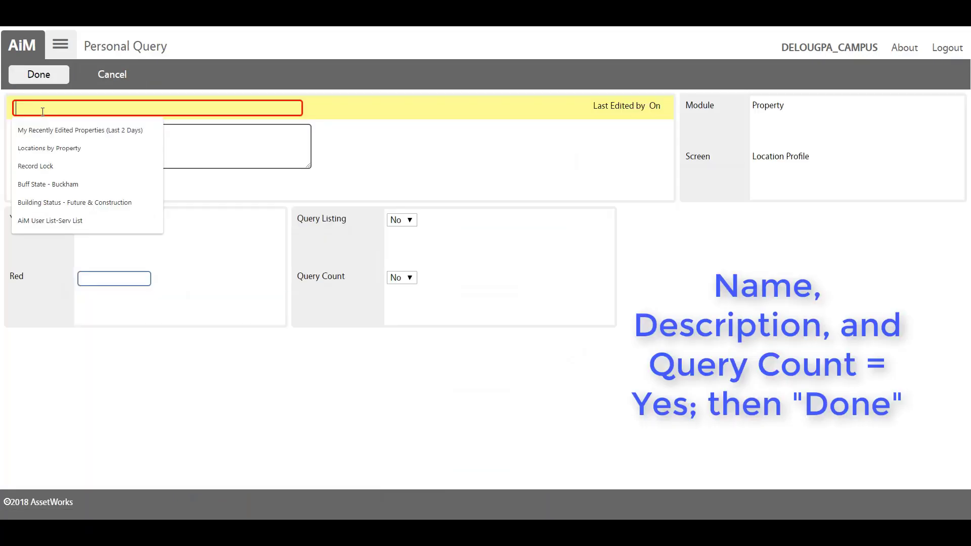
text(Non)
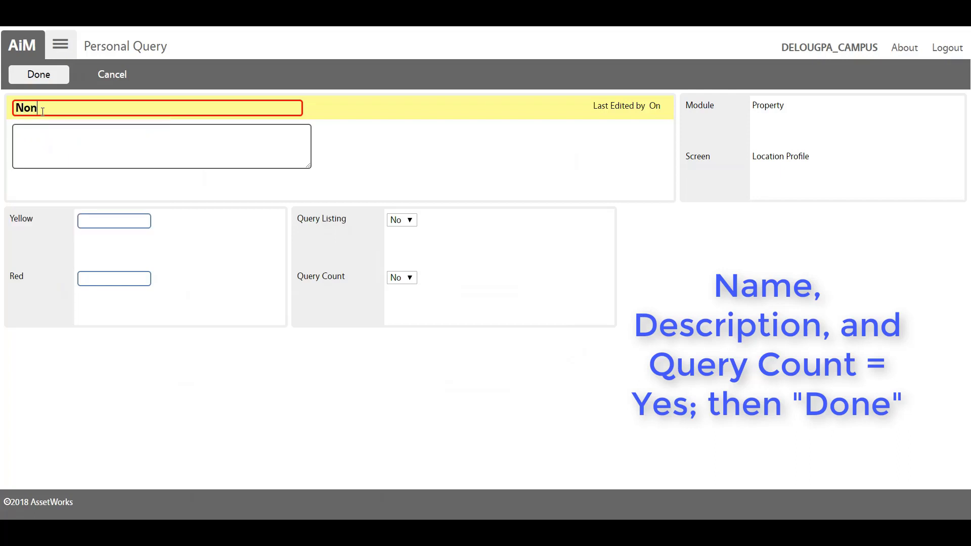
text(assignable Spaces)
Step: Enter "All nonassignable spaces that are not inactive" as the description of the Nonassignable Spaces query
key(Tab)
text(All)
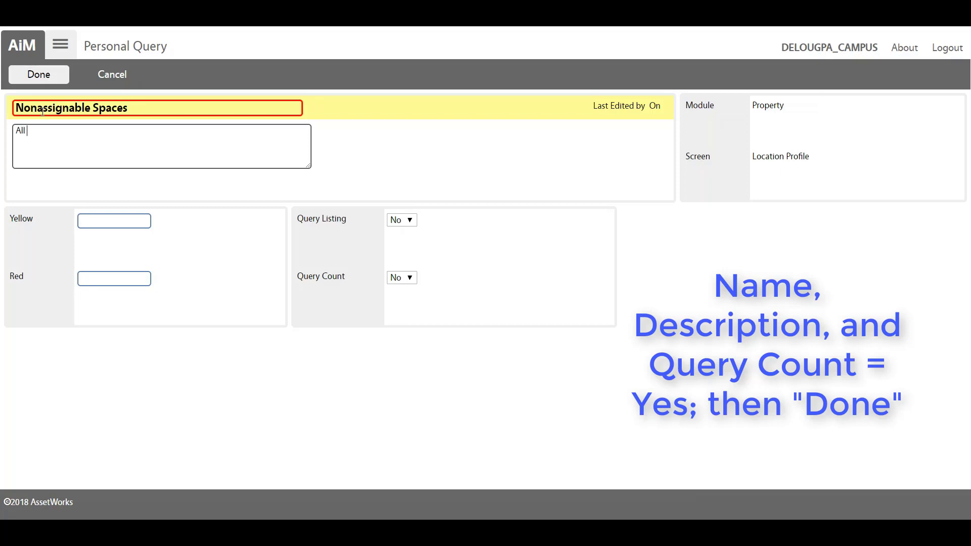
text( nonass)
text(ignable sp)
text(acs)
text(s that are )
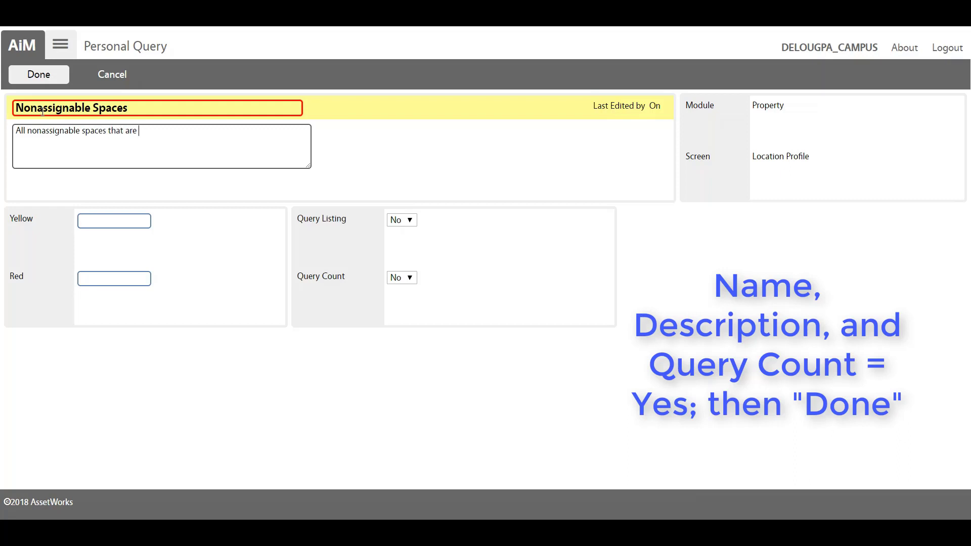
text(not inactive)
Step: Set the Nonassignable Spaces query's Query Count to Yes and finish its personal query settings
click(411, 278)
click(409, 293)
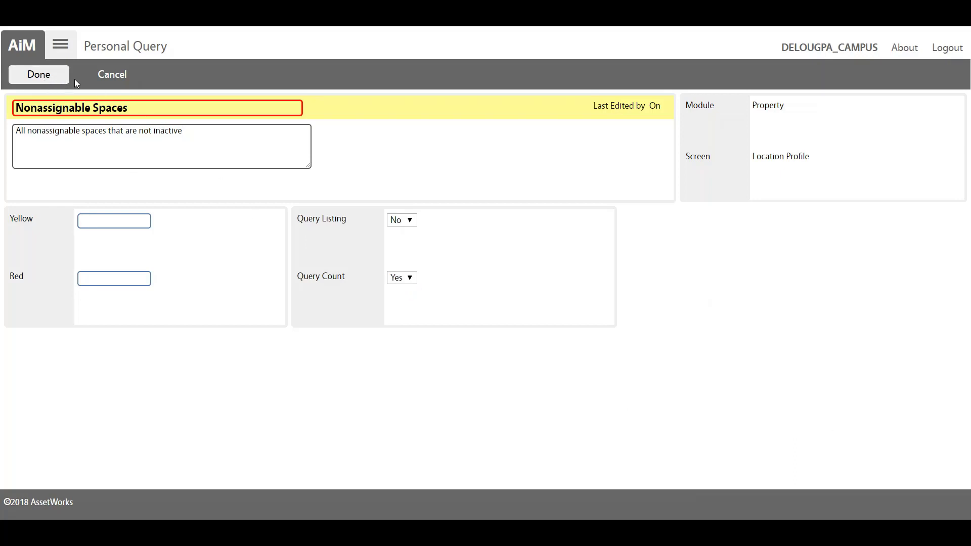
click(39, 76)
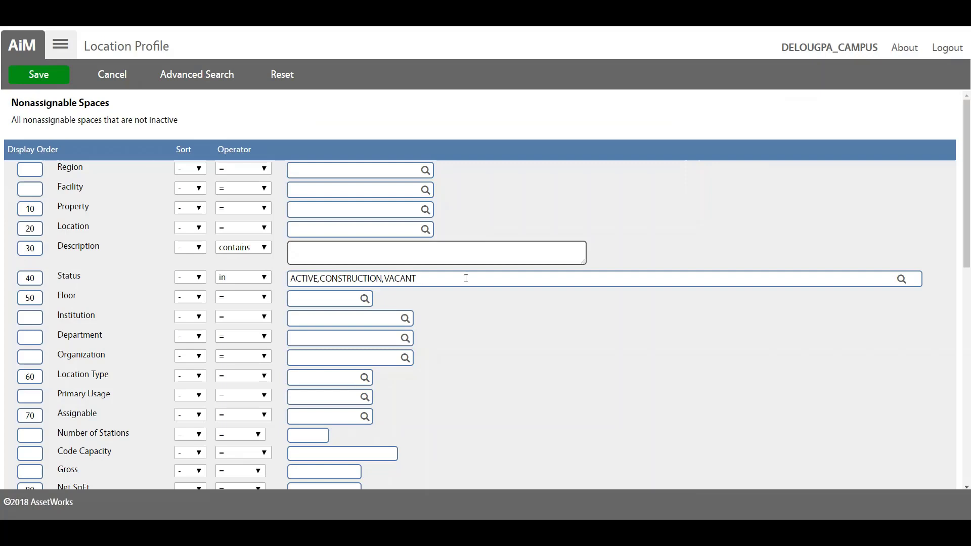
Step: Set the value of the Assignable criterion to NONASSIGNABLE
scroll(436, 347, down, 2)
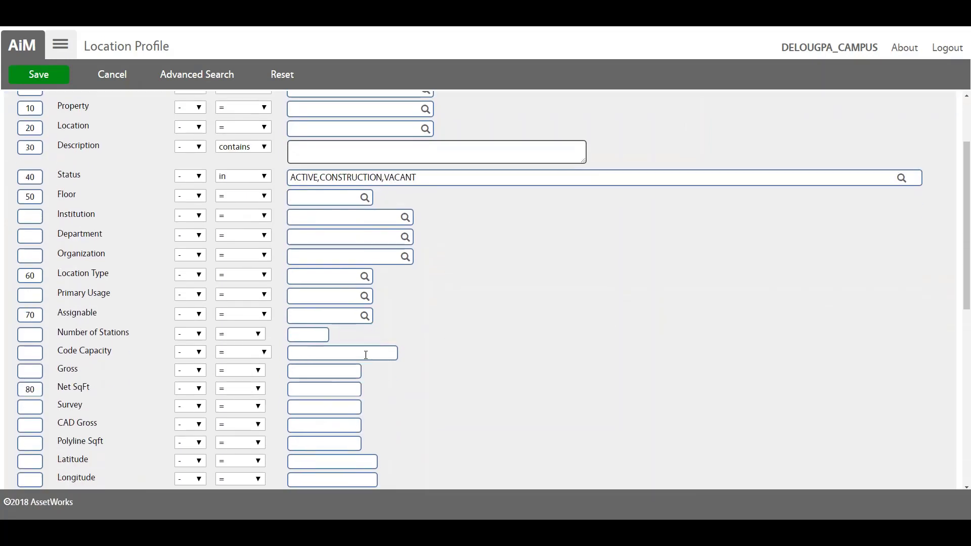
scroll(366, 355, down, 2)
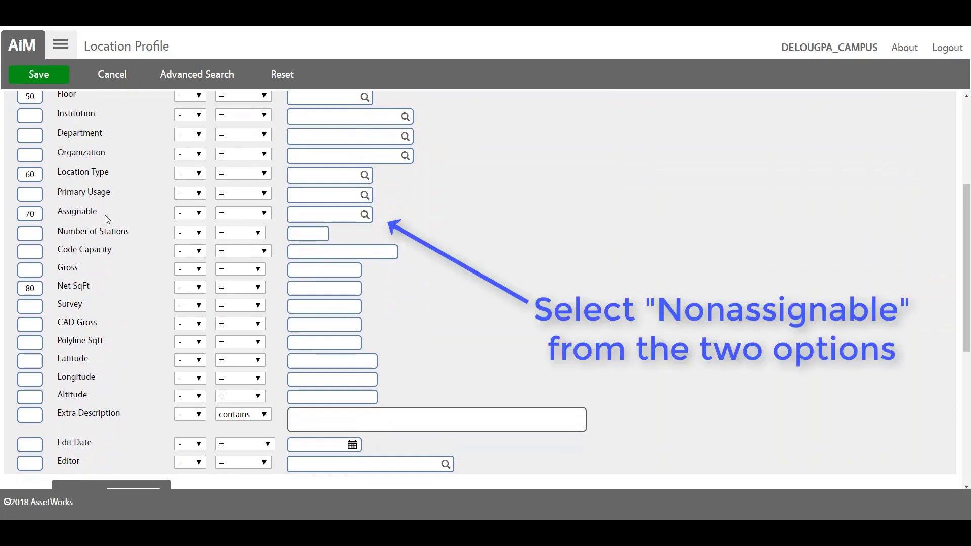
click(364, 217)
click(43, 147)
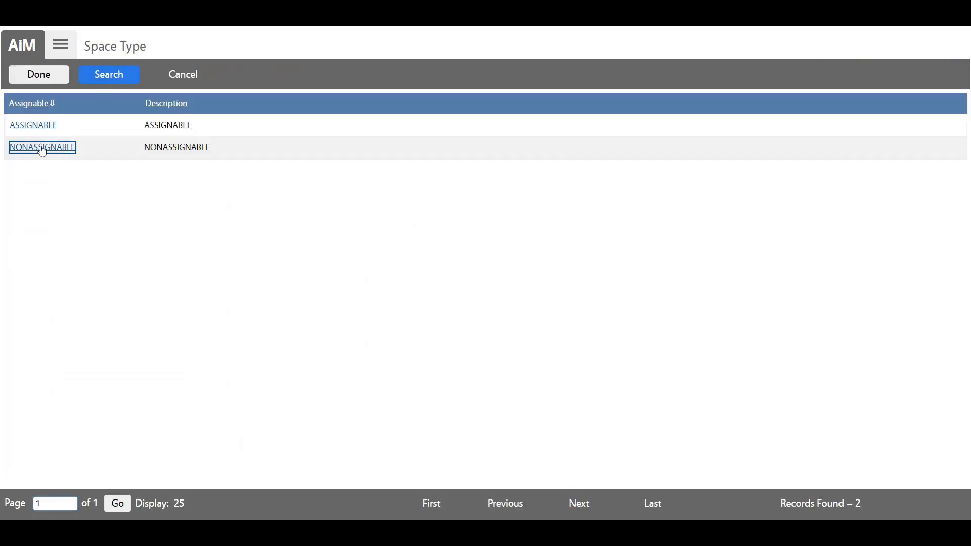
Step: Save the Nonassignable Spaces query and execute it
scroll(327, 250, up, 1)
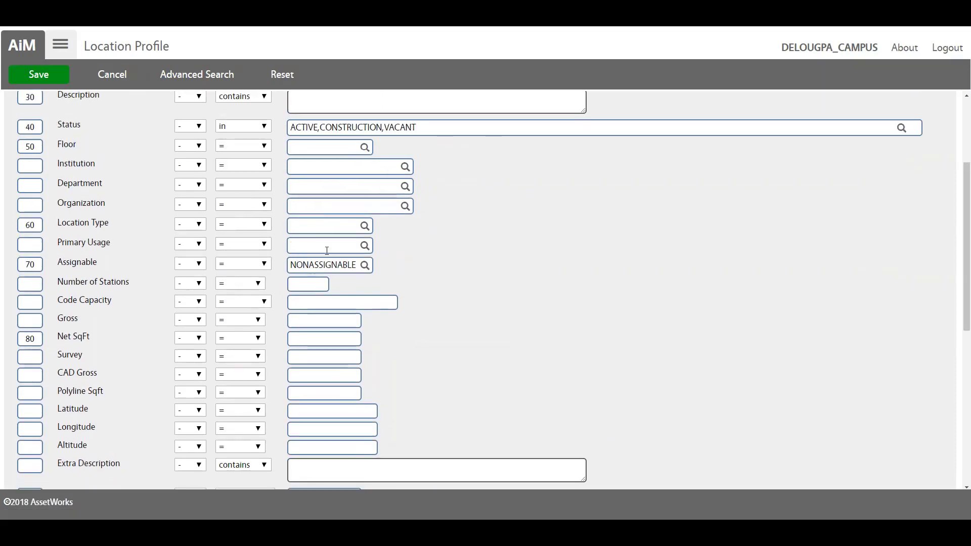
scroll(223, 182, up, 1)
scroll(141, 153, up, 2)
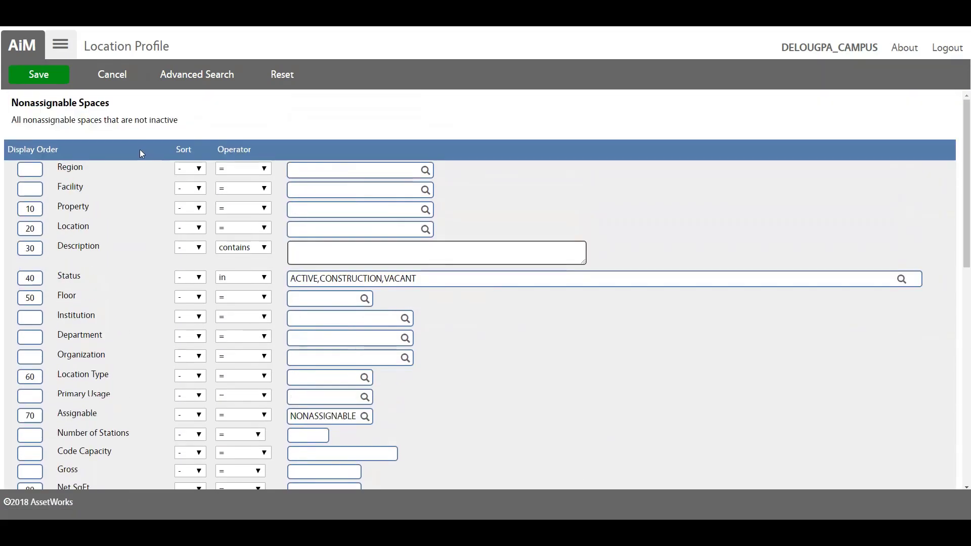
click(39, 75)
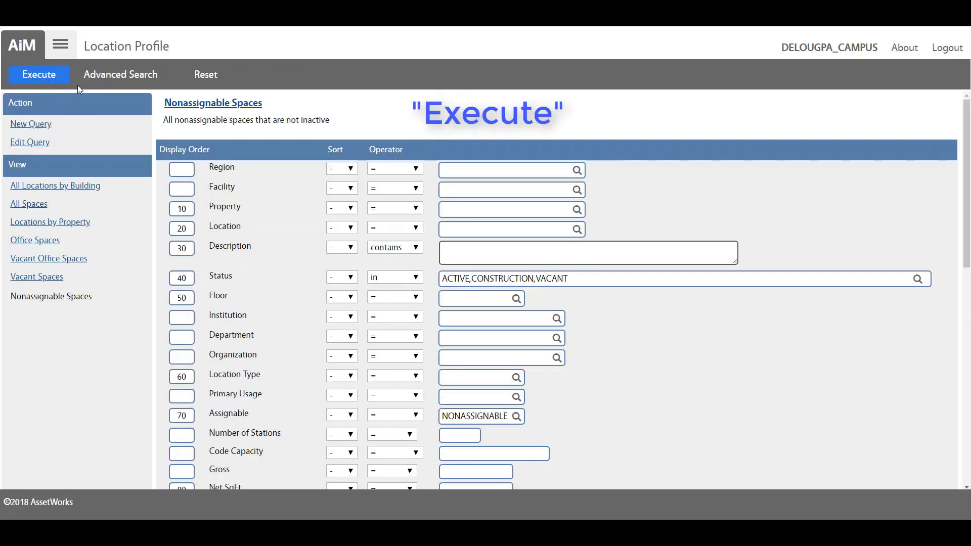
click(38, 75)
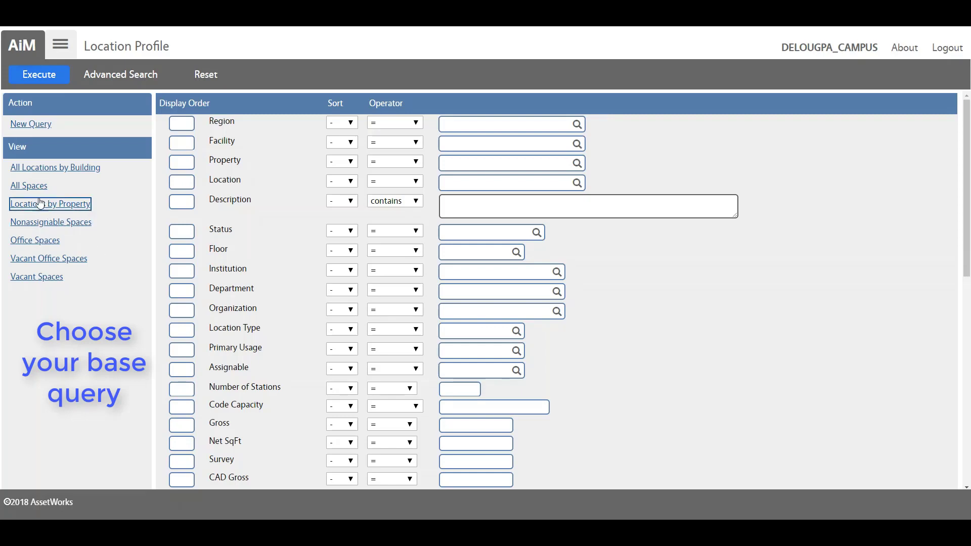
Step: Start a new personal query based on the All Spaces query and name it "Storage Spaces"
click(39, 187)
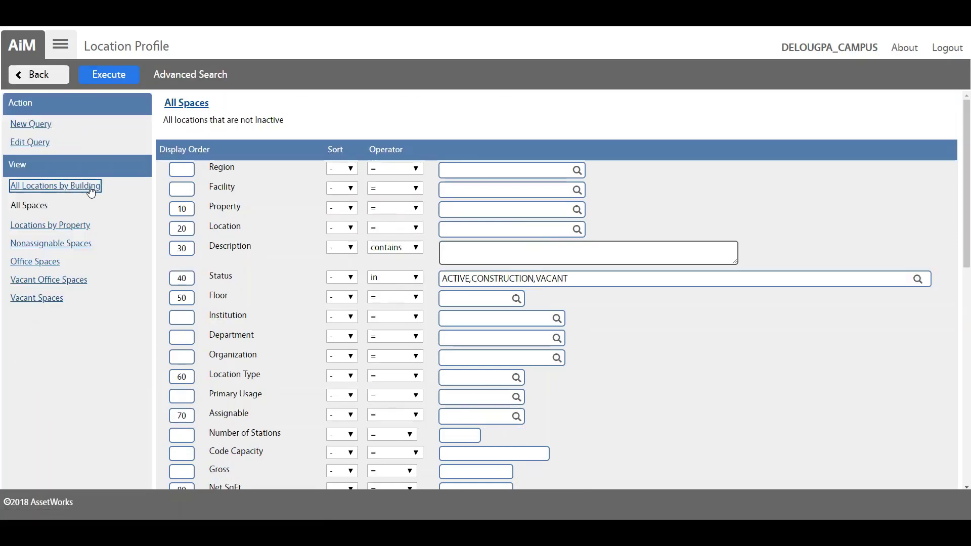
click(30, 124)
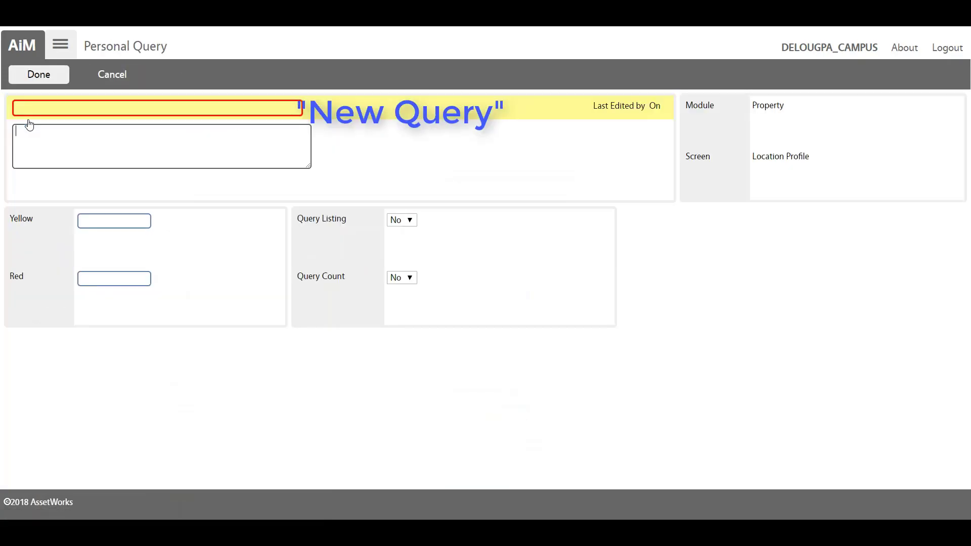
key(Down)
key(Down)
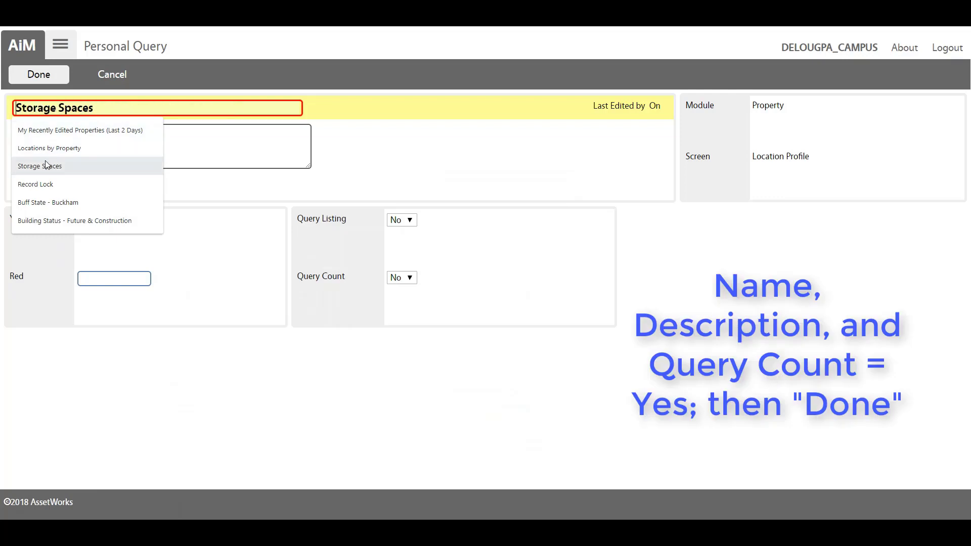
click(41, 166)
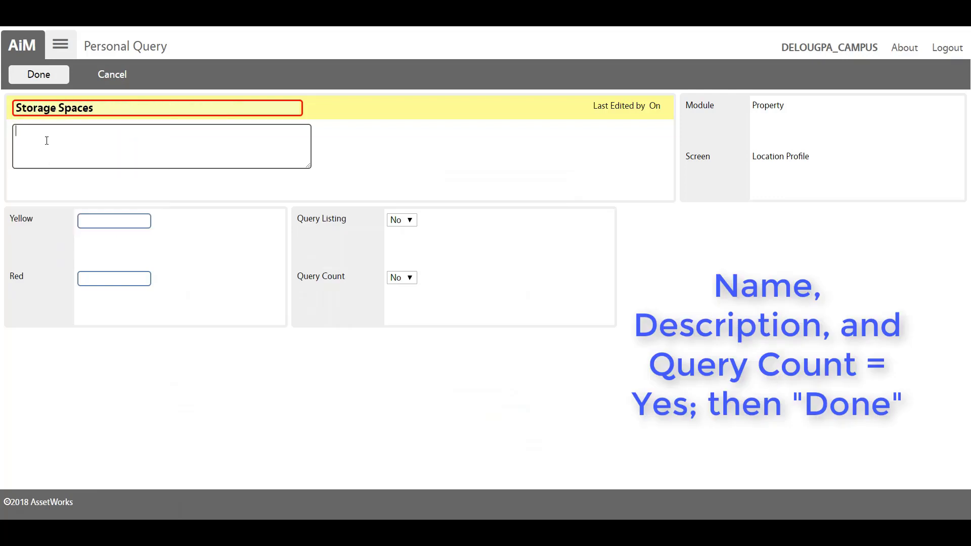
Step: Describe the Storage Spaces query as "All storage spaces", set Query Count to Yes and finish its personal query settings
text(All storage spaces)
click(412, 279)
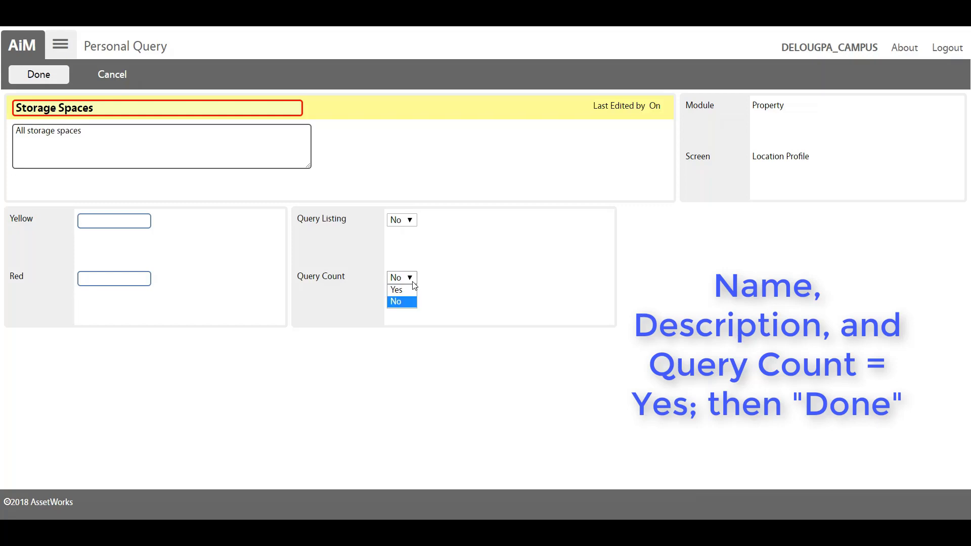
click(407, 289)
click(59, 76)
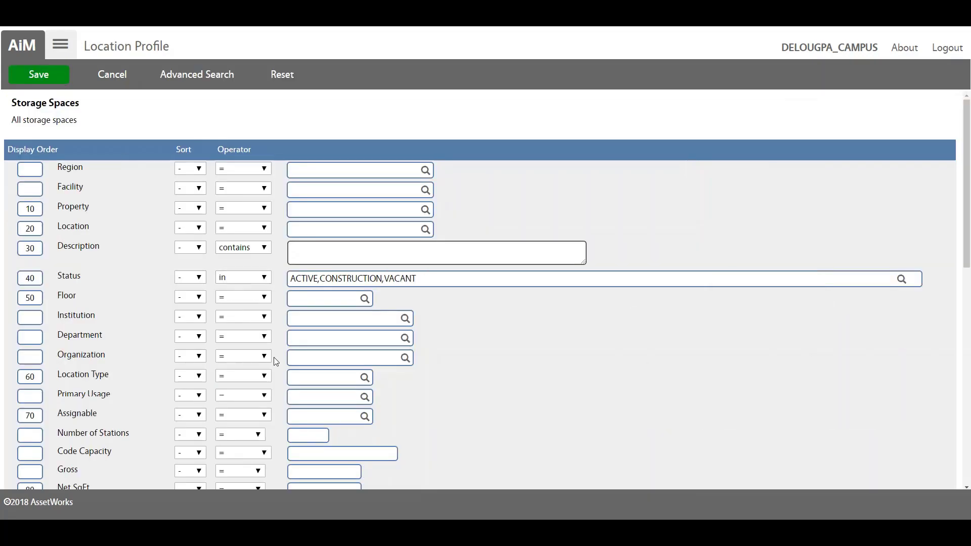
Step: Set the operator of the Location Type criterion to "in"
scroll(263, 375, down, 4)
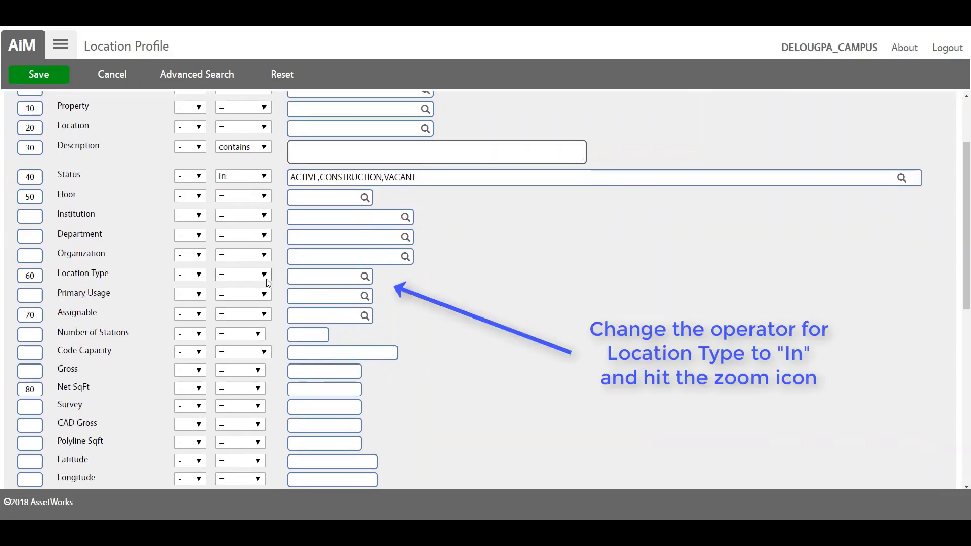
click(266, 277)
click(255, 388)
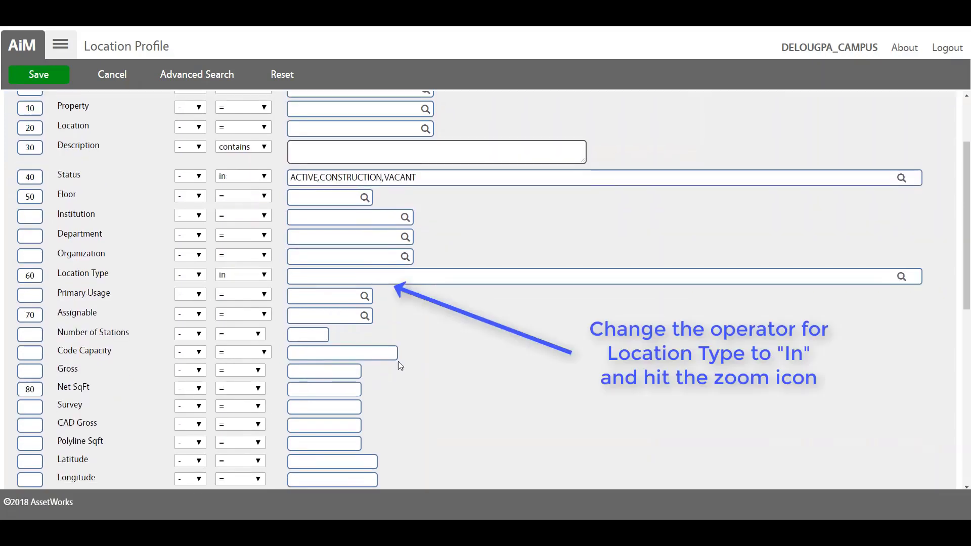
Step: Look up location types whose description contains "service" and add all of them to the Location Type criterion
click(901, 277)
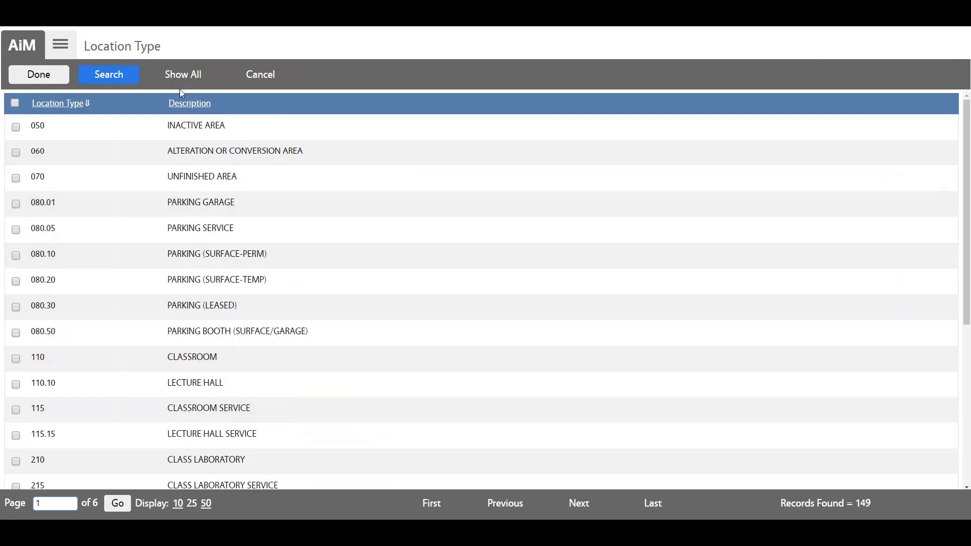
click(112, 76)
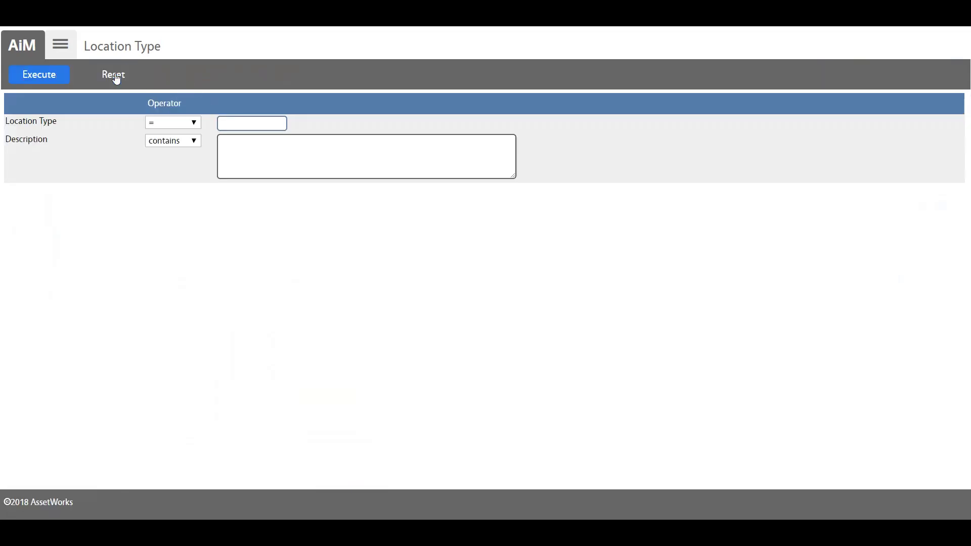
click(242, 146)
text(s)
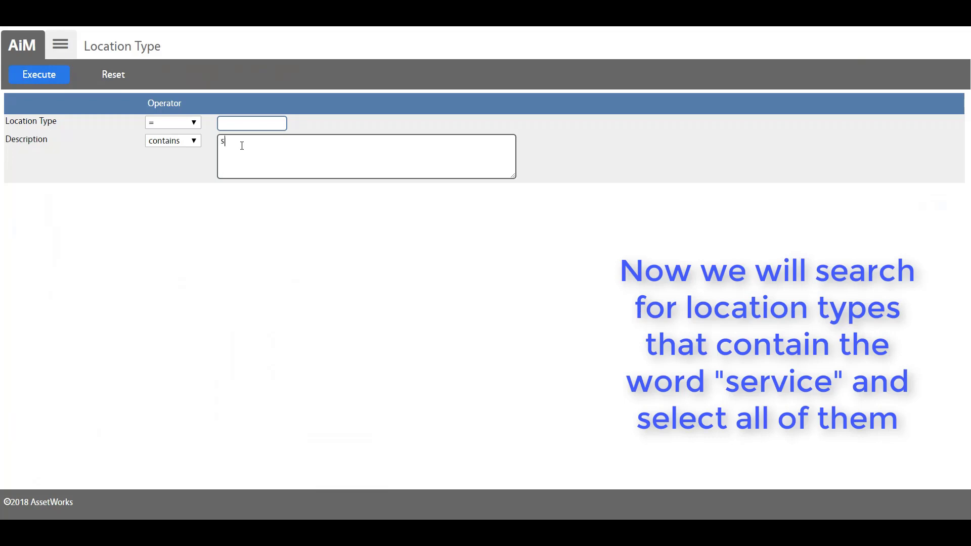
text(ervice)
click(50, 80)
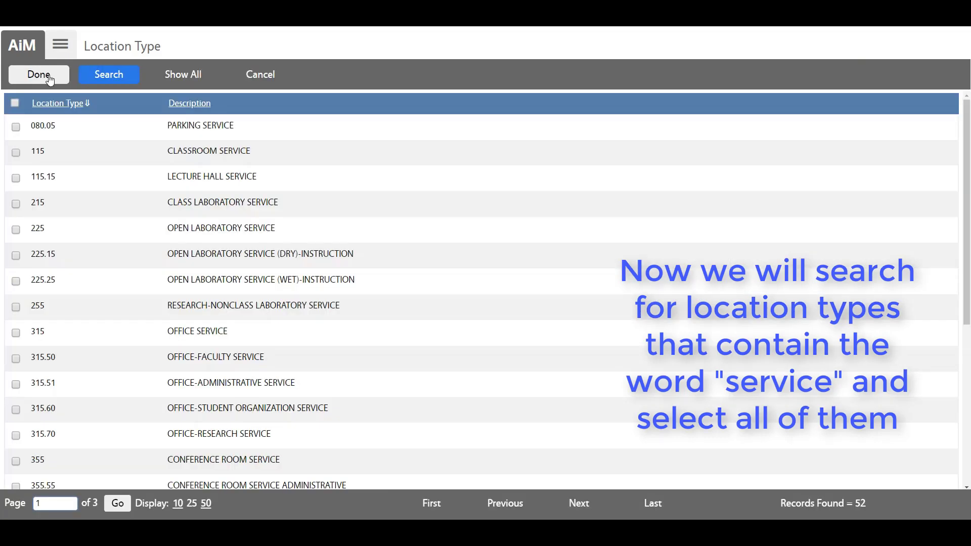
click(15, 103)
click(53, 75)
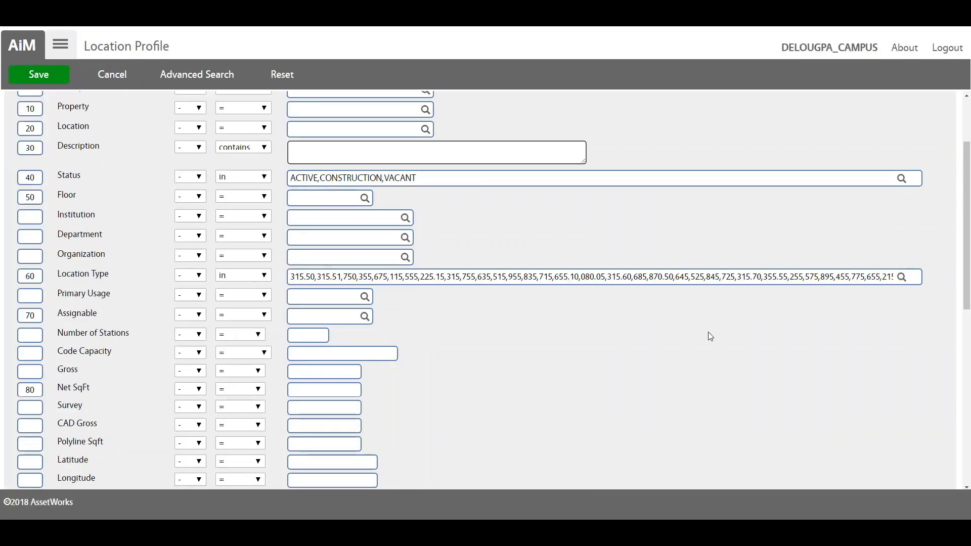
Step: Reopen the Location Type lookup at 50 records per page and select types 760, 770 and 780 on the last page
click(903, 281)
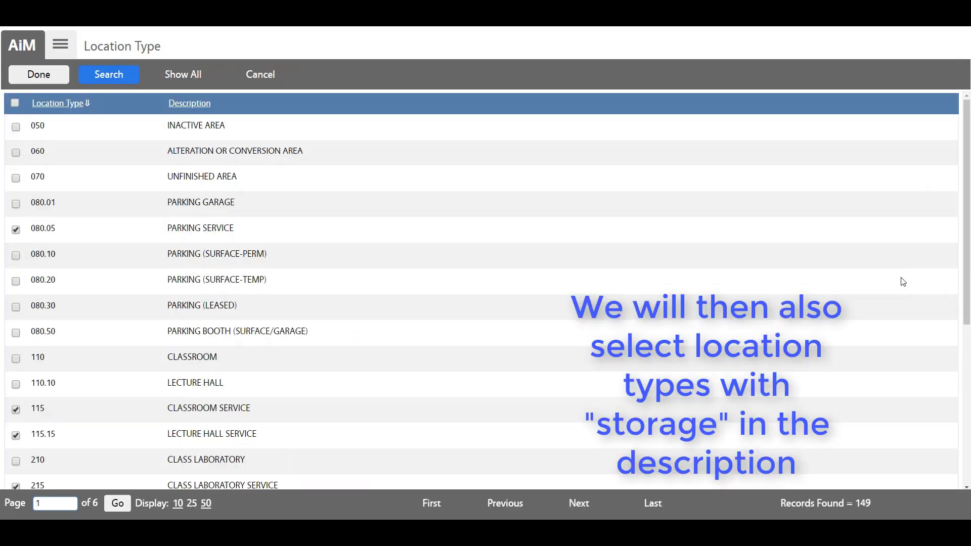
click(207, 504)
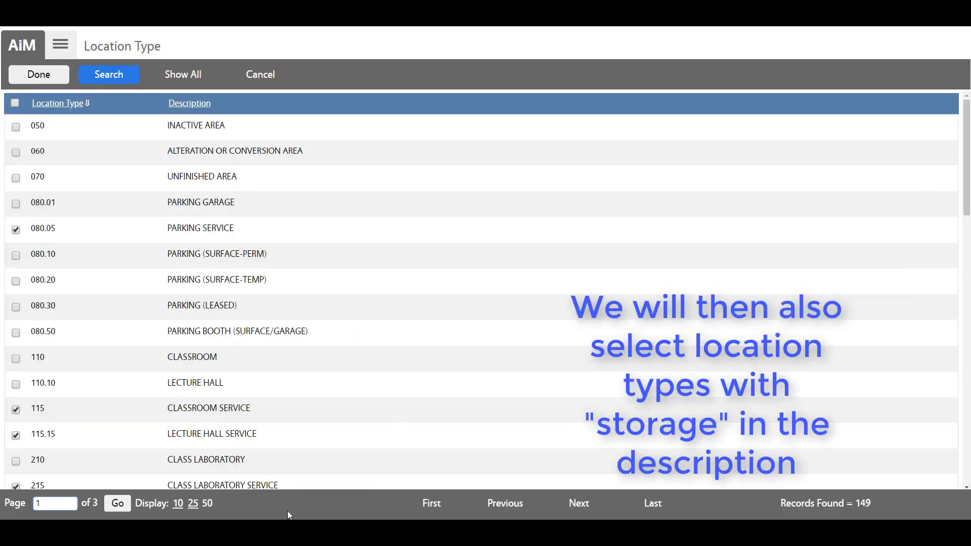
click(660, 507)
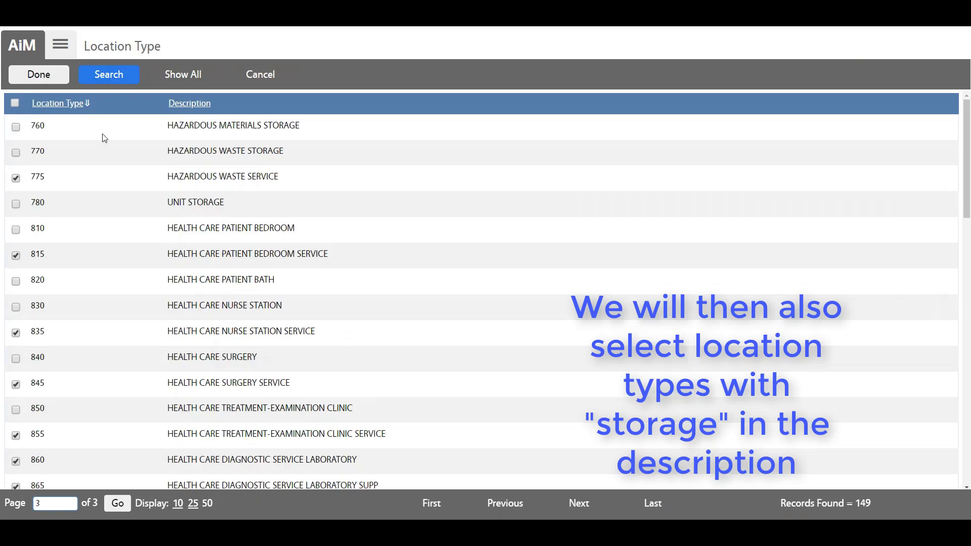
click(15, 128)
click(15, 153)
click(16, 205)
Step: Also select location type 730 (Central Storage) on page 2 and apply the selection to the Location Type criterion
click(518, 507)
scroll(116, 350, down, 20)
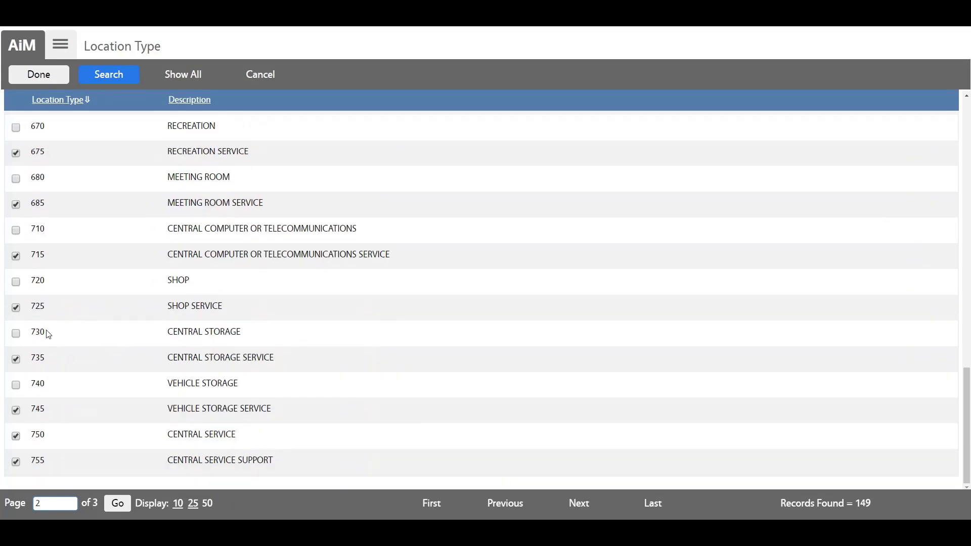
click(18, 334)
scroll(101, 374, up, 12)
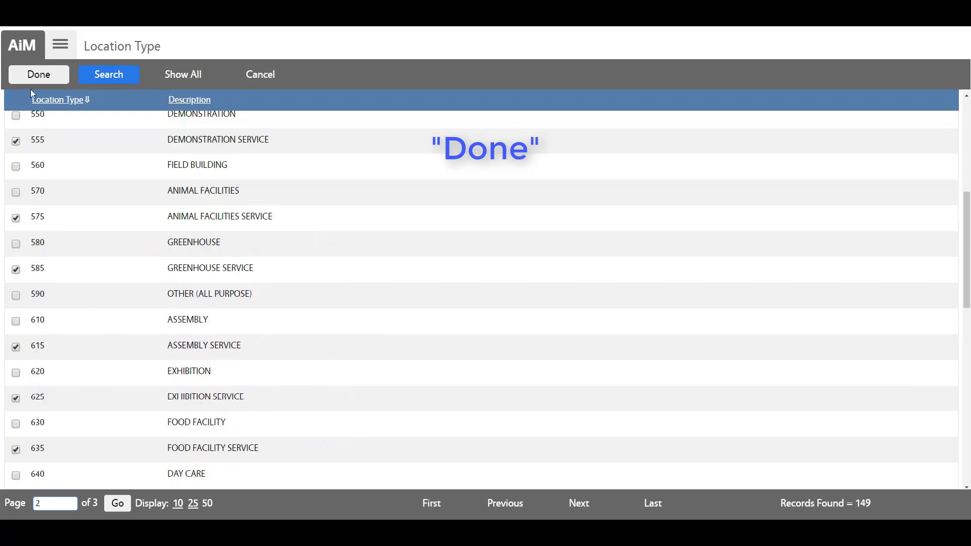
click(39, 76)
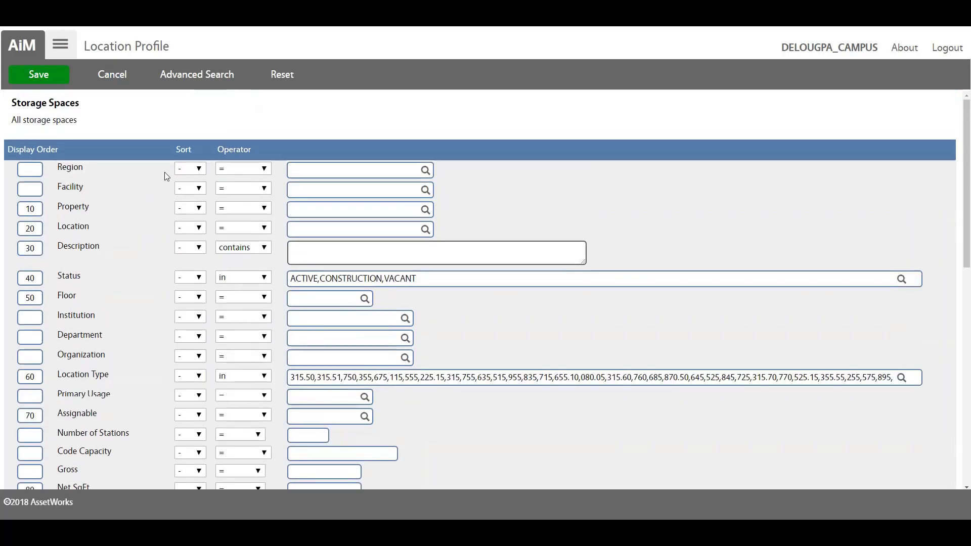
Step: Save the Storage Spaces query, execute it and highlight the number of records found
click(42, 80)
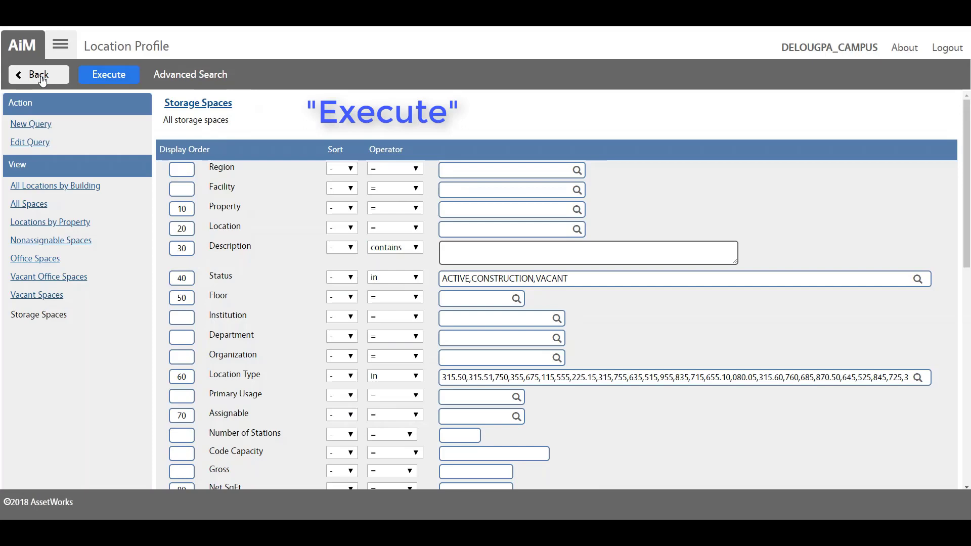
click(97, 79)
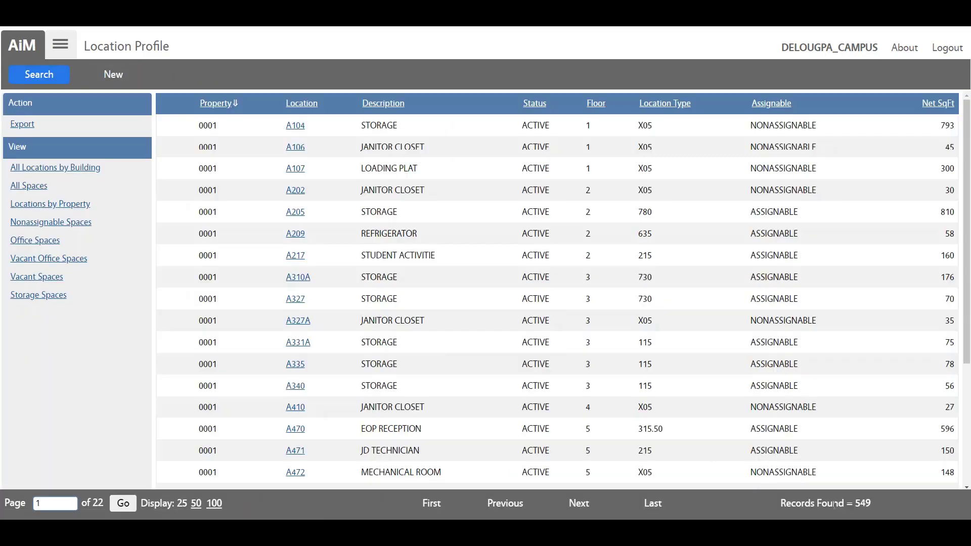
drag(874, 506, 780, 503)
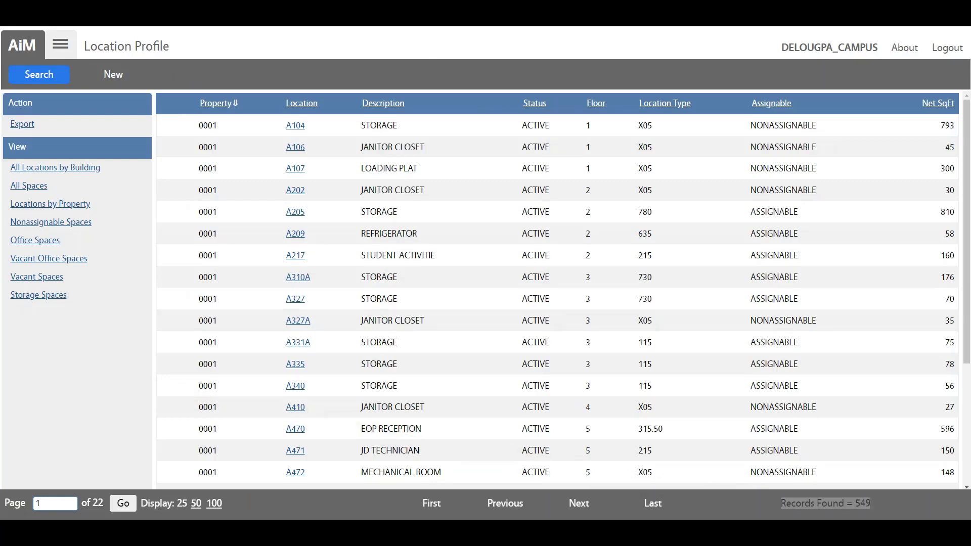